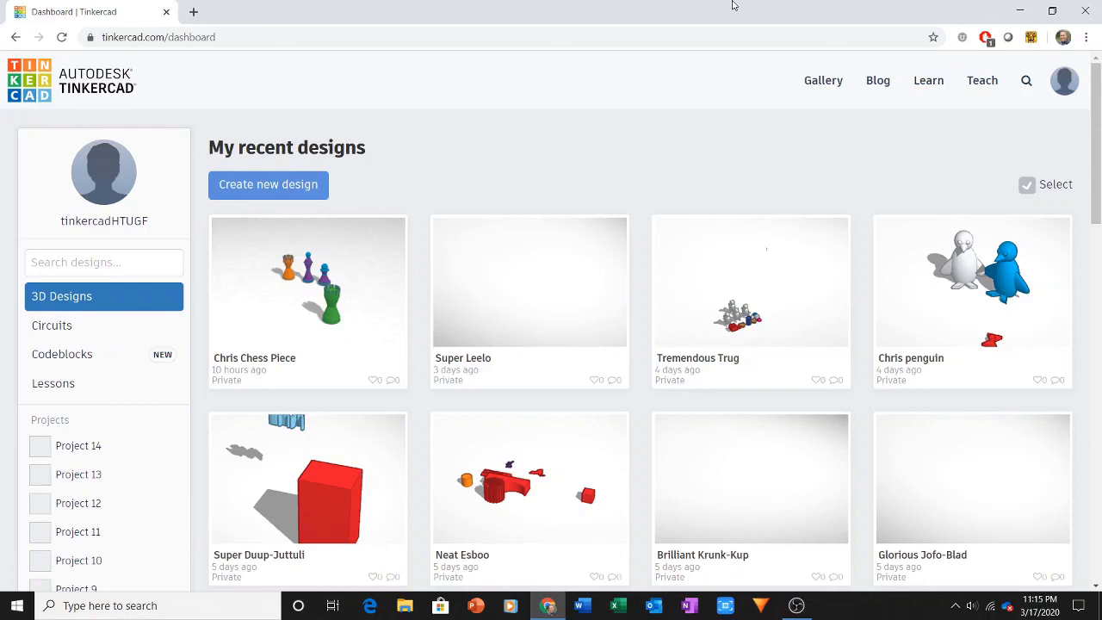
Step: Create a new 3D design and place a solid red box near the middle of the workplane
click(166, 37)
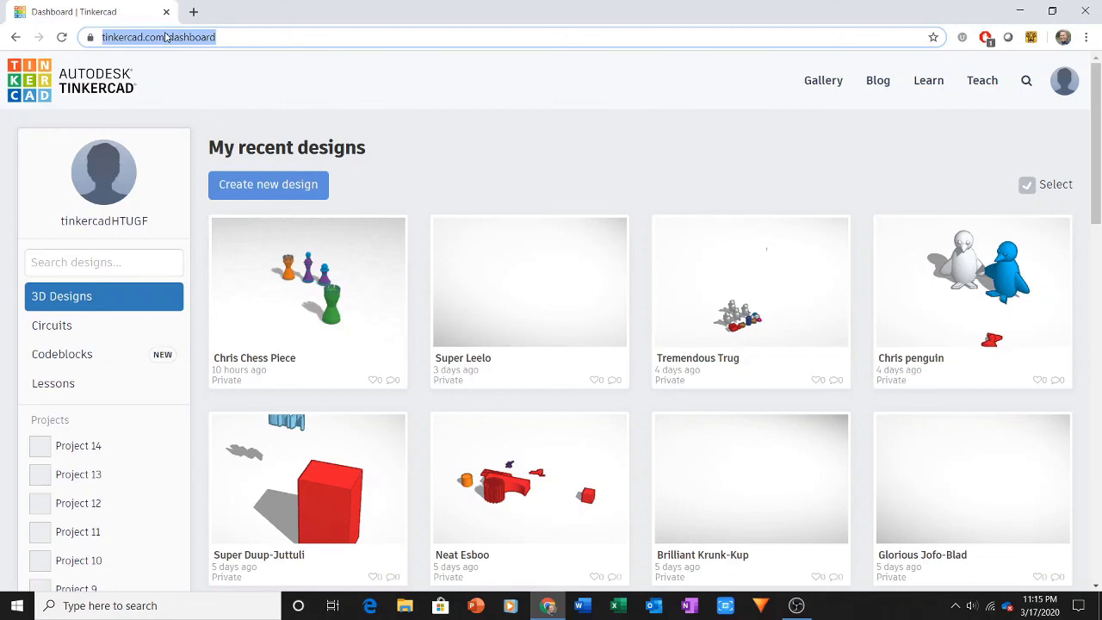
click(276, 186)
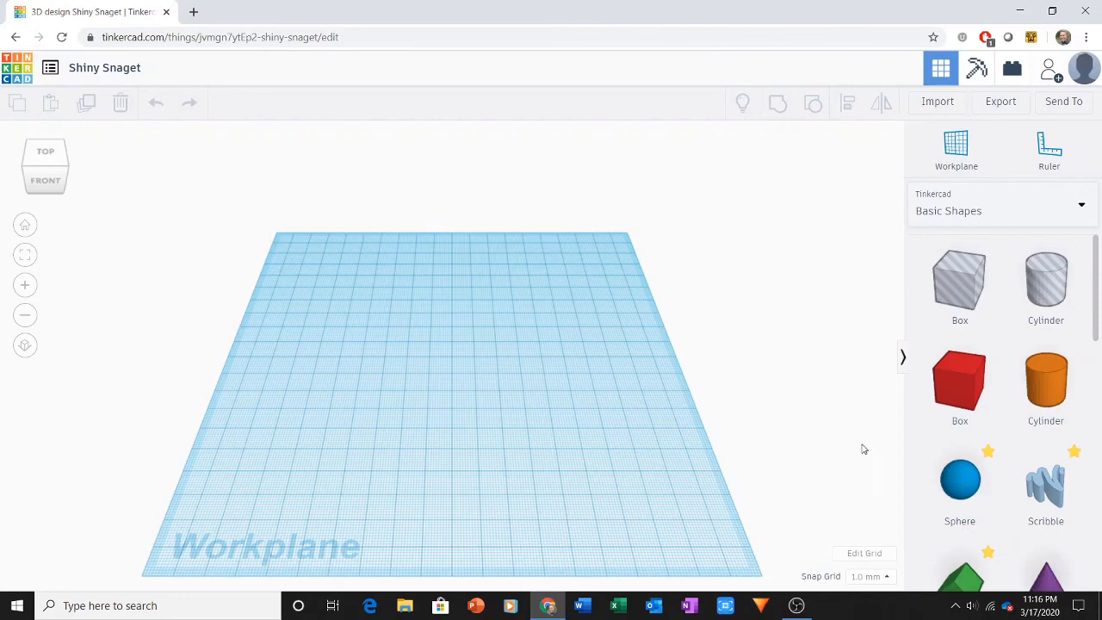
drag(975, 398, 472, 391)
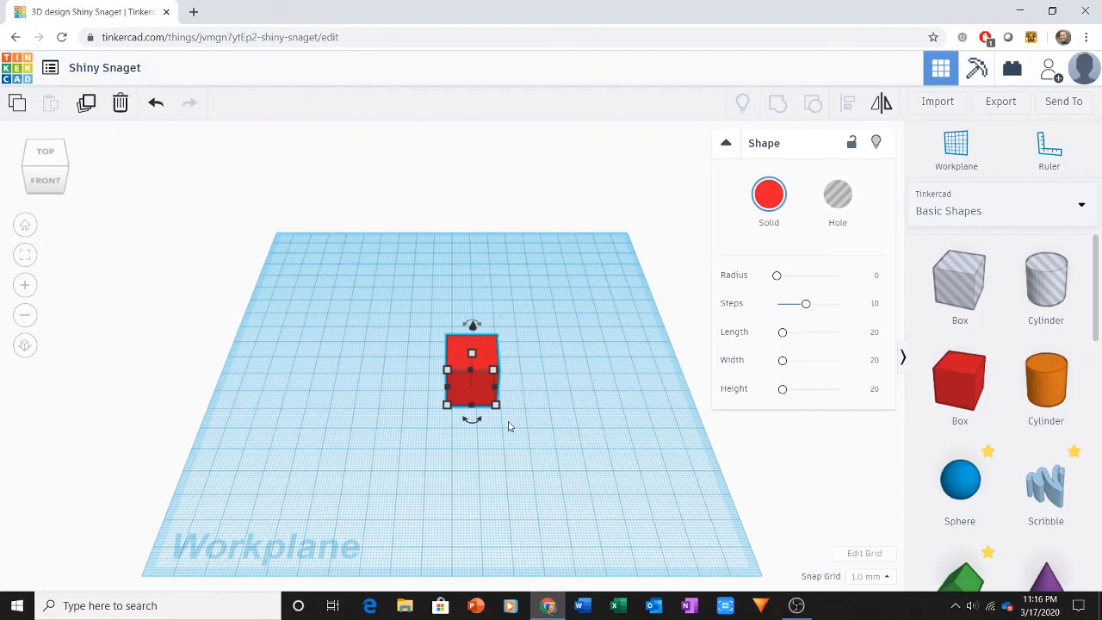
Step: Set the box's footprint to 31.8 mm wide by 15.8 mm deep
click(496, 406)
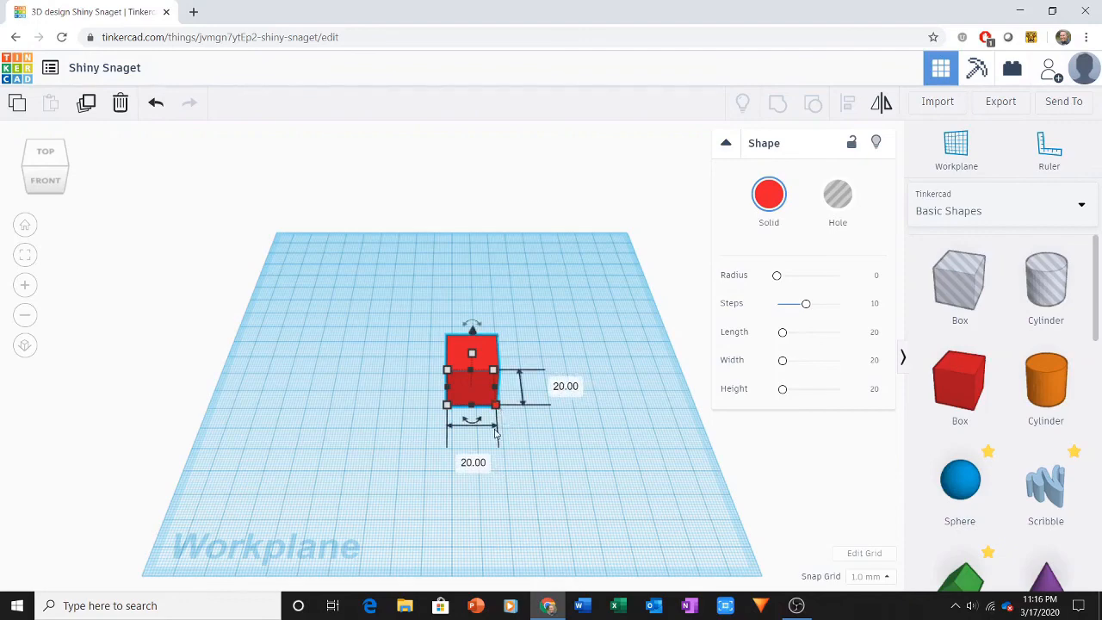
click(478, 465)
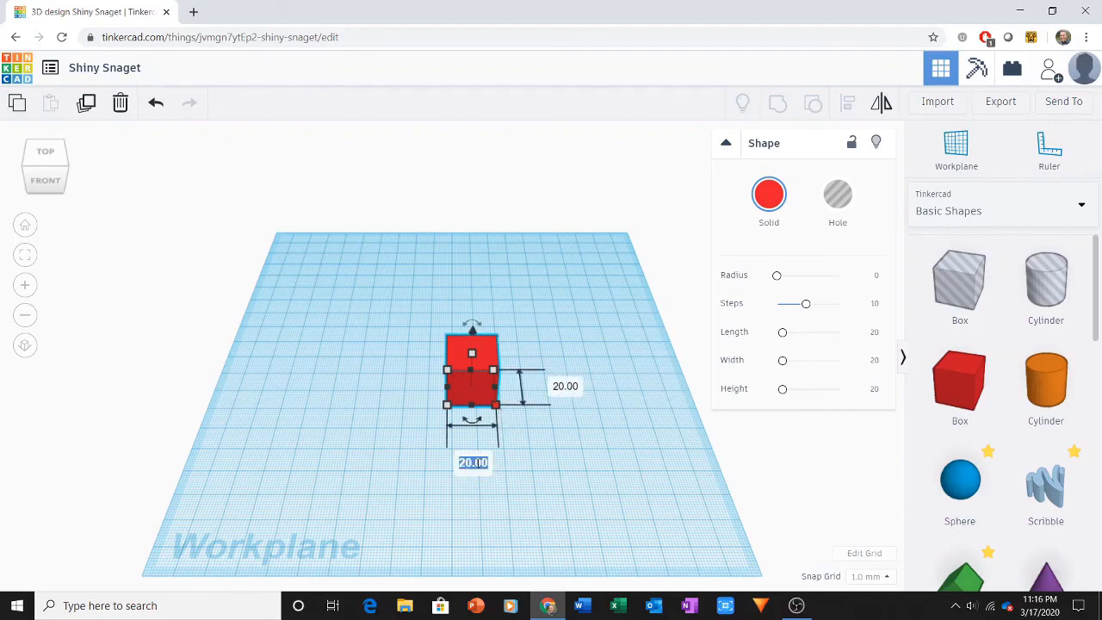
text(31.8)
click(565, 388)
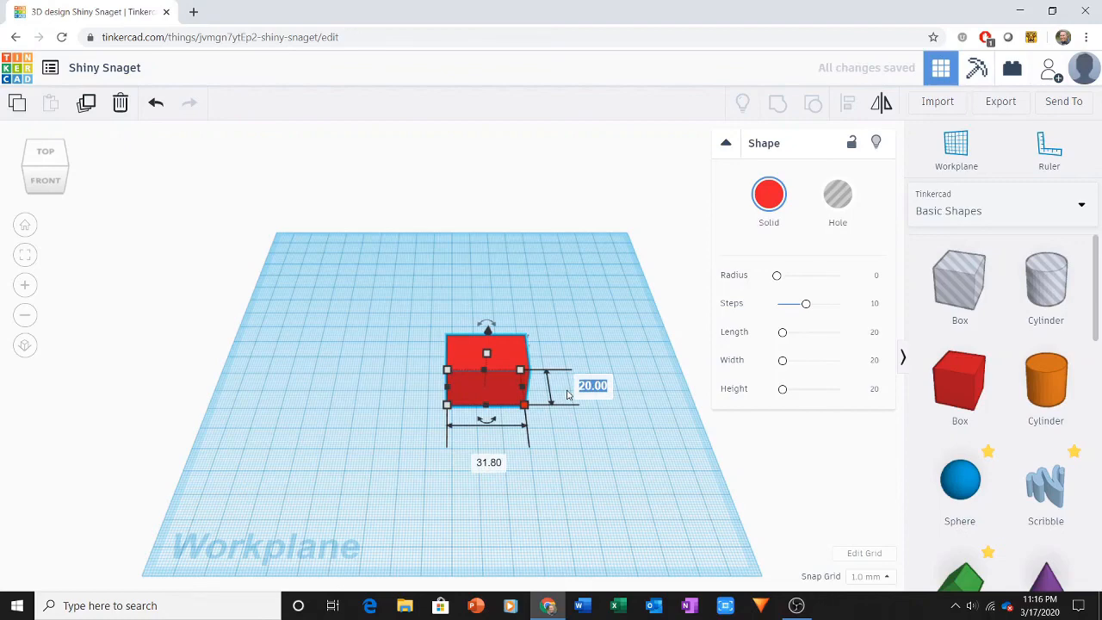
text(15.8)
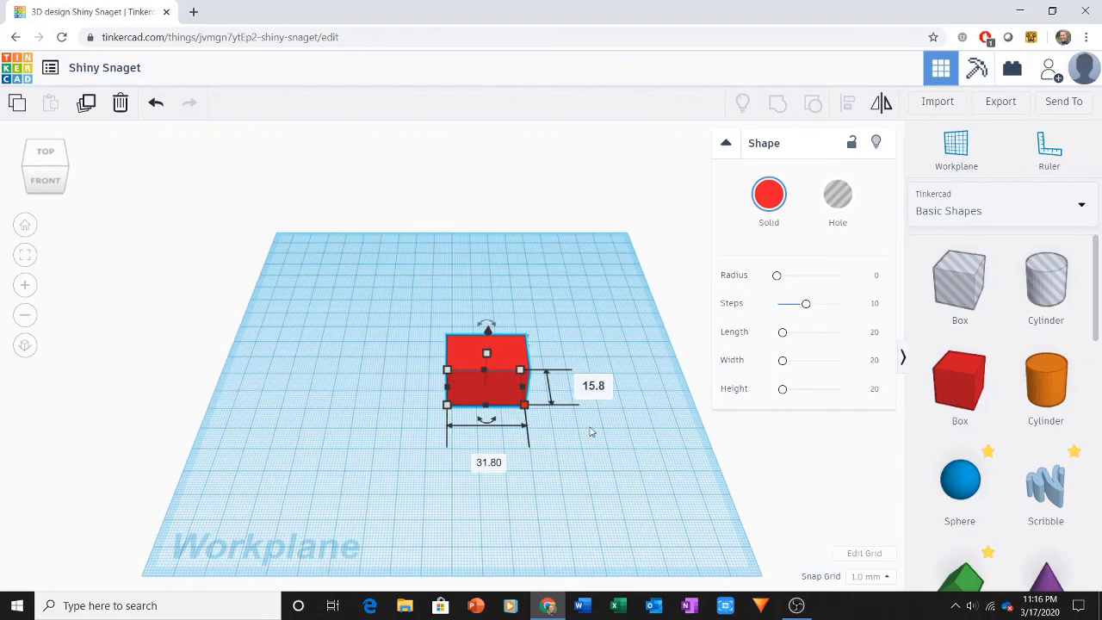
key(Return)
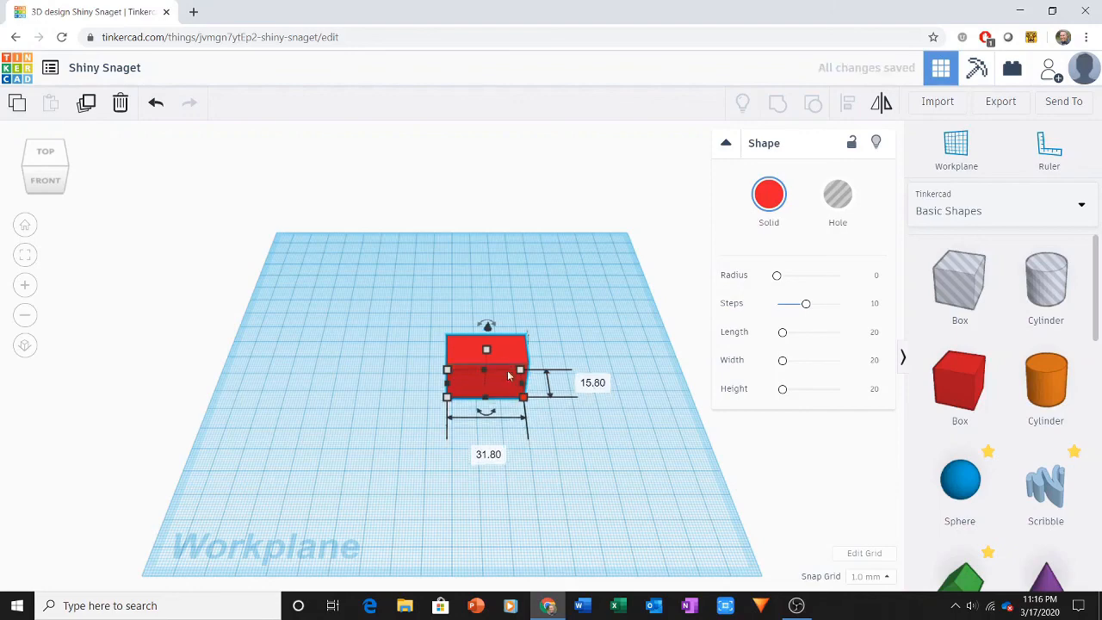
click(558, 454)
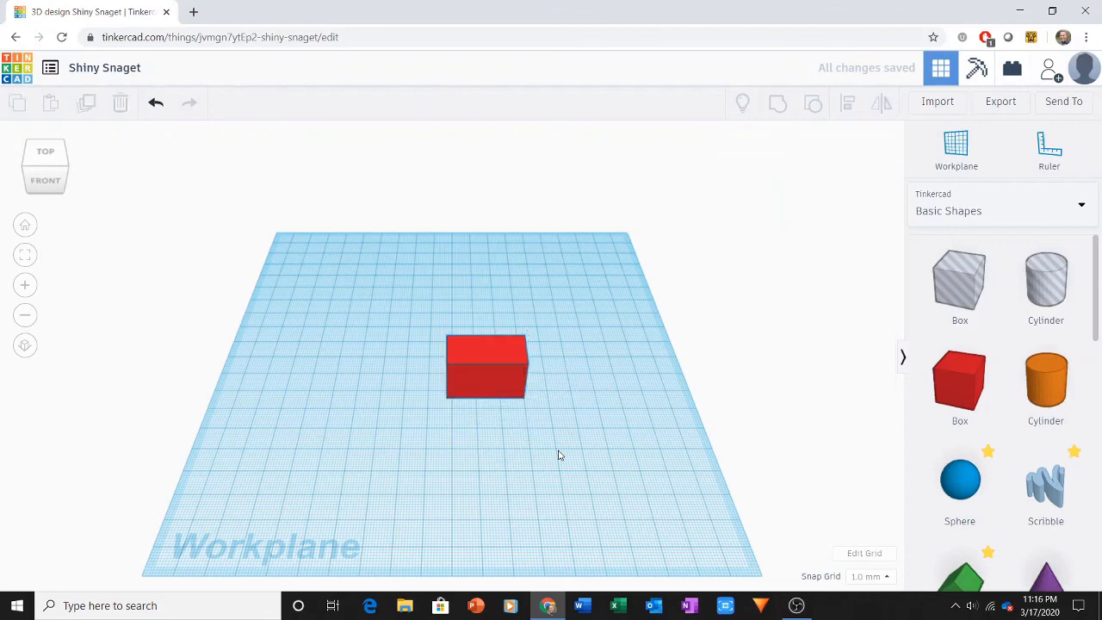
Step: Set the height of the 31.8 by 15.8 mm box to 9.6 mm
right_drag(558, 455, 556, 404)
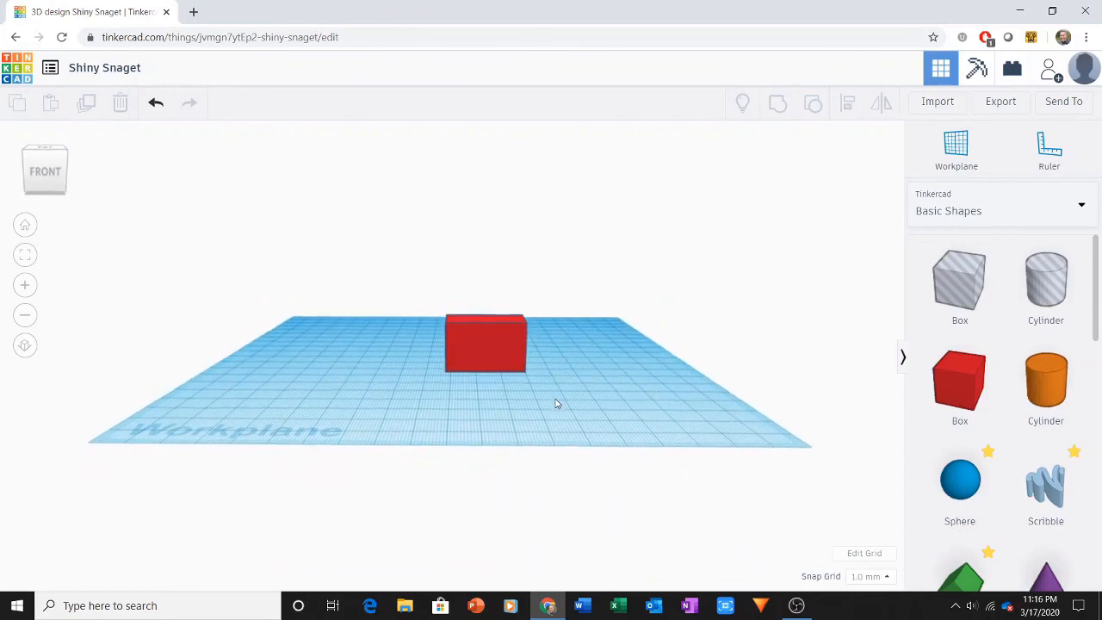
click(482, 358)
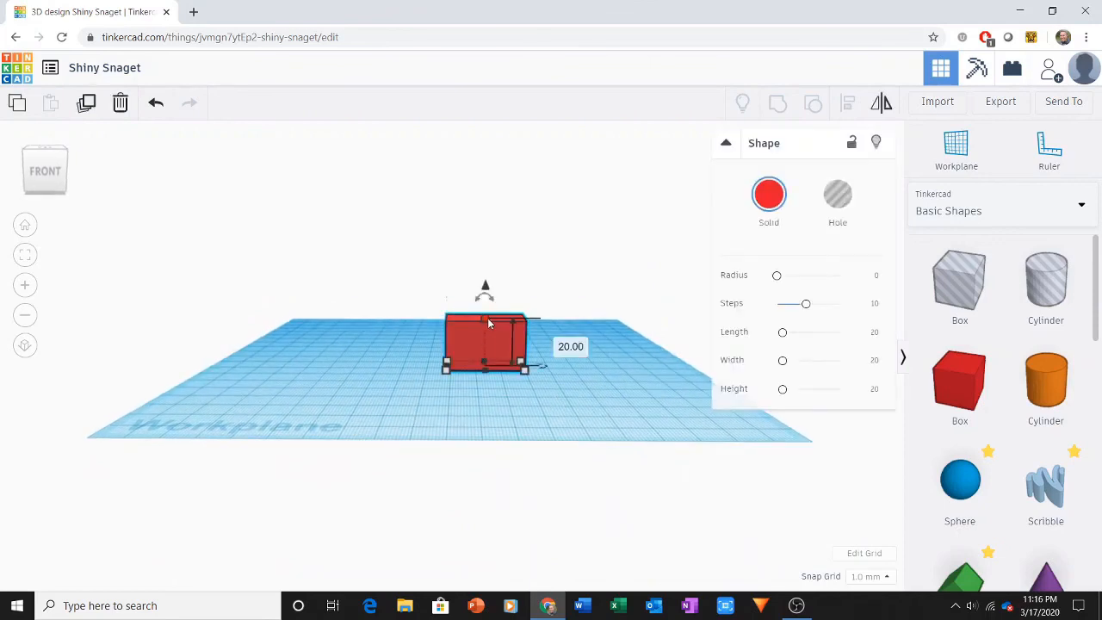
click(554, 341)
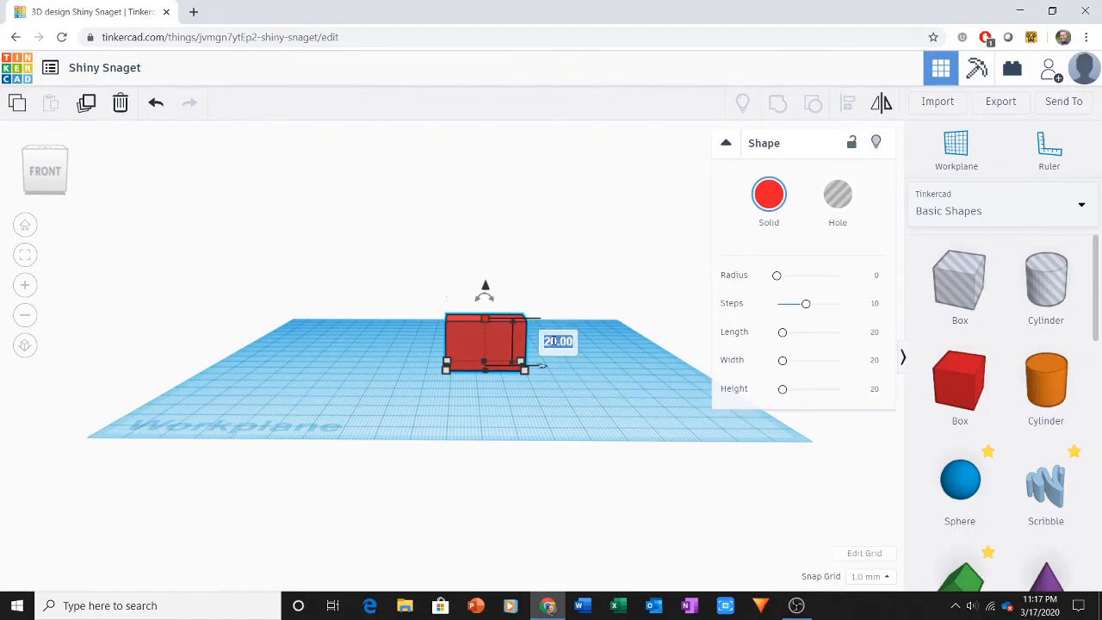
text(9.6)
key(Return)
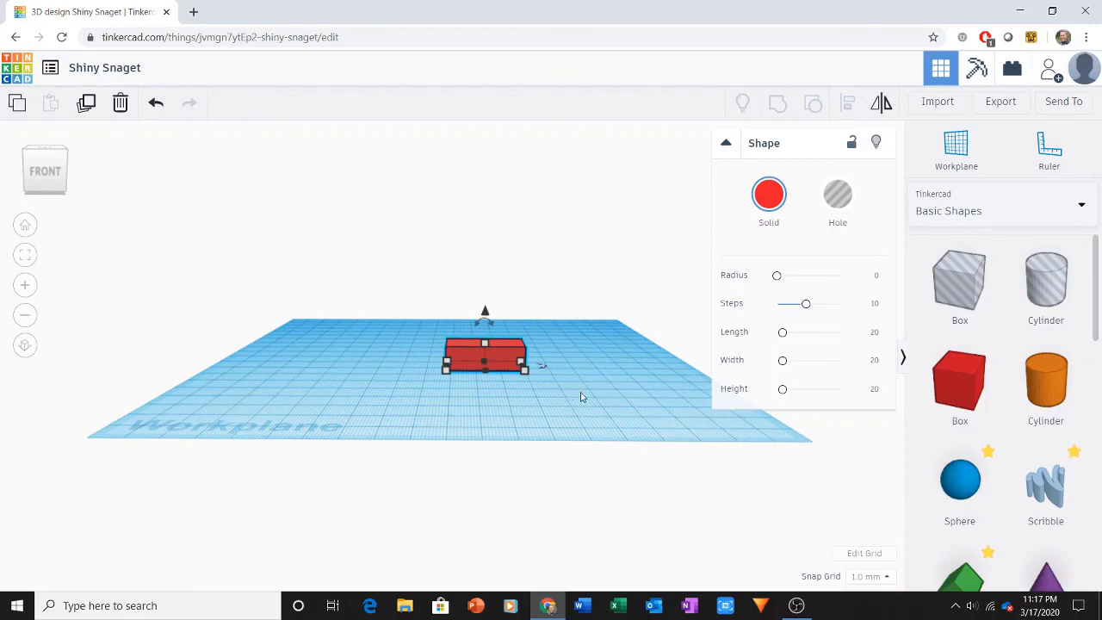
drag(581, 396, 553, 417)
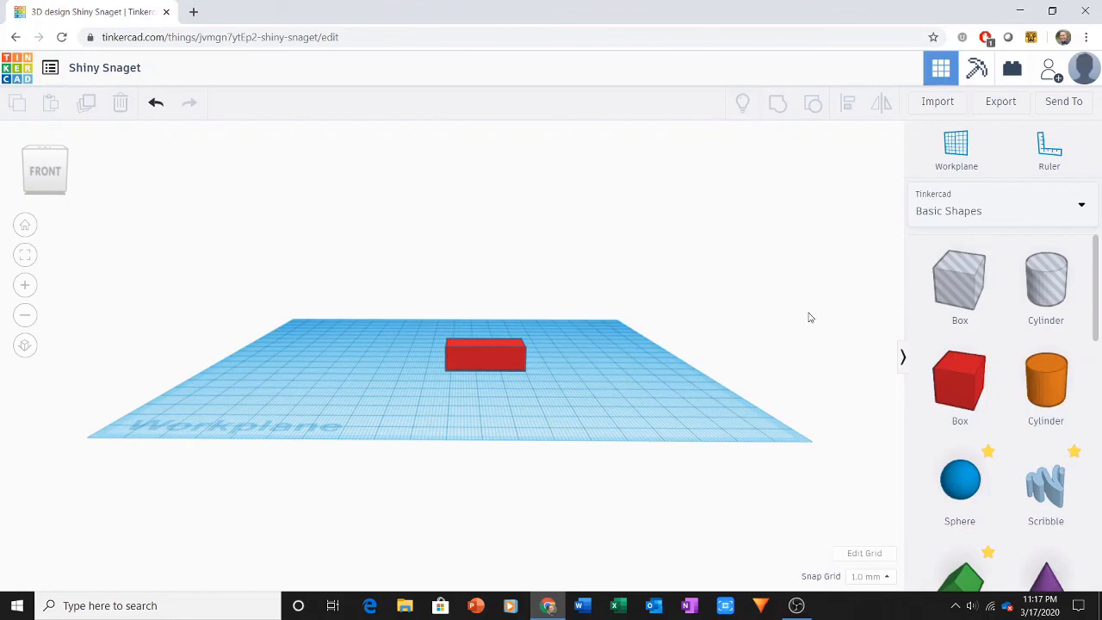
Step: Place a second solid box beside the first and size its footprint to 28.9 by 12.9 mm
drag(955, 387, 577, 408)
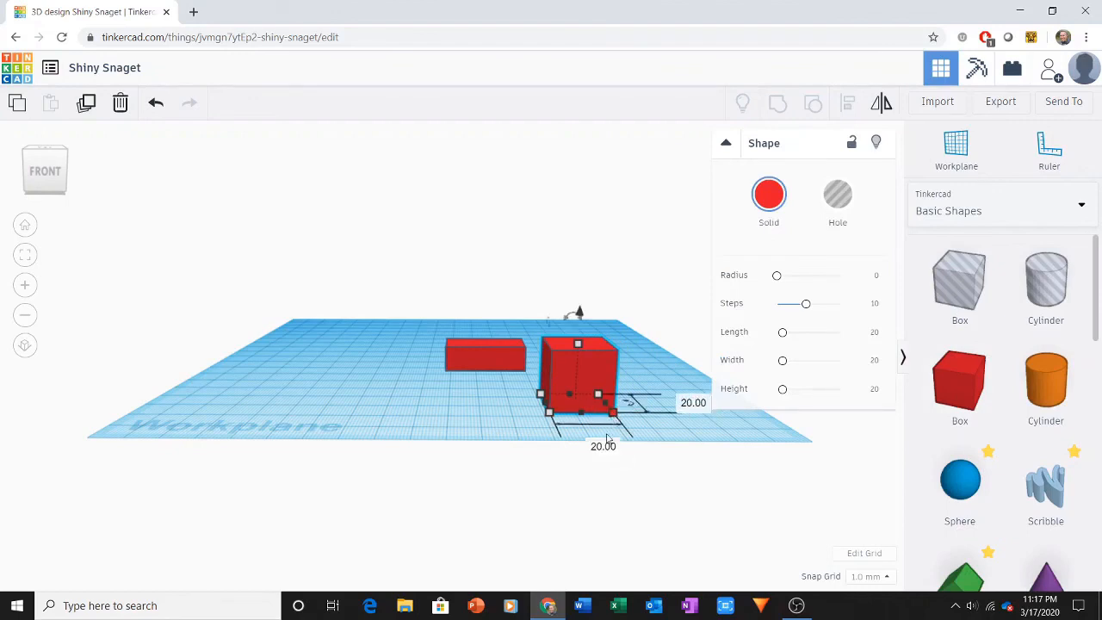
click(601, 446)
text(28.9)
click(691, 410)
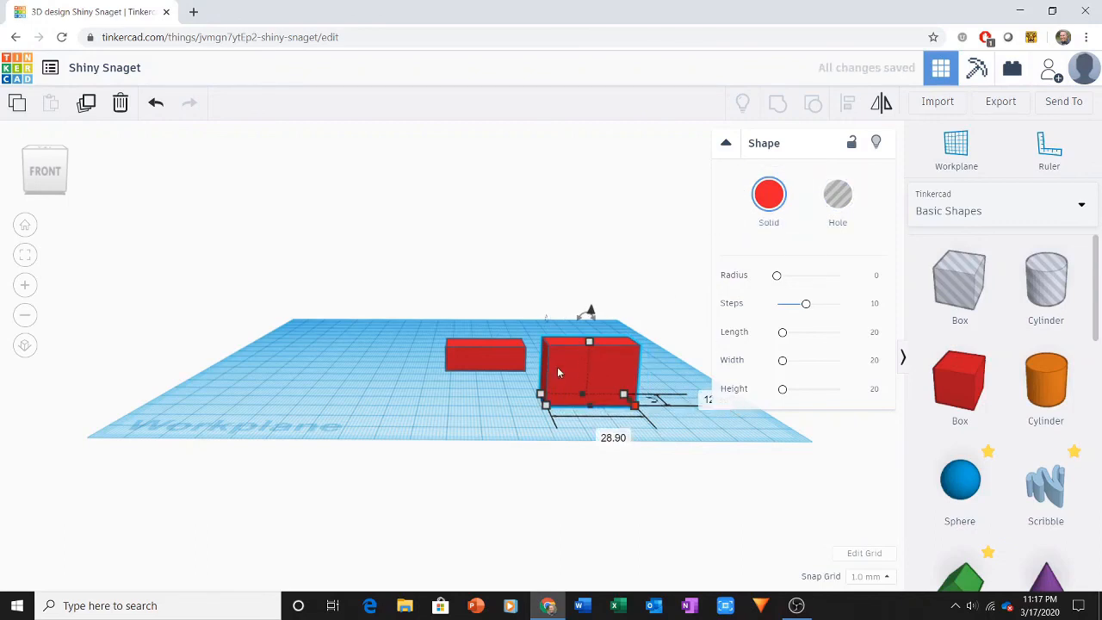
Step: Move the second box directly in front of the first one, near the workplane's front edge
drag(548, 371, 453, 388)
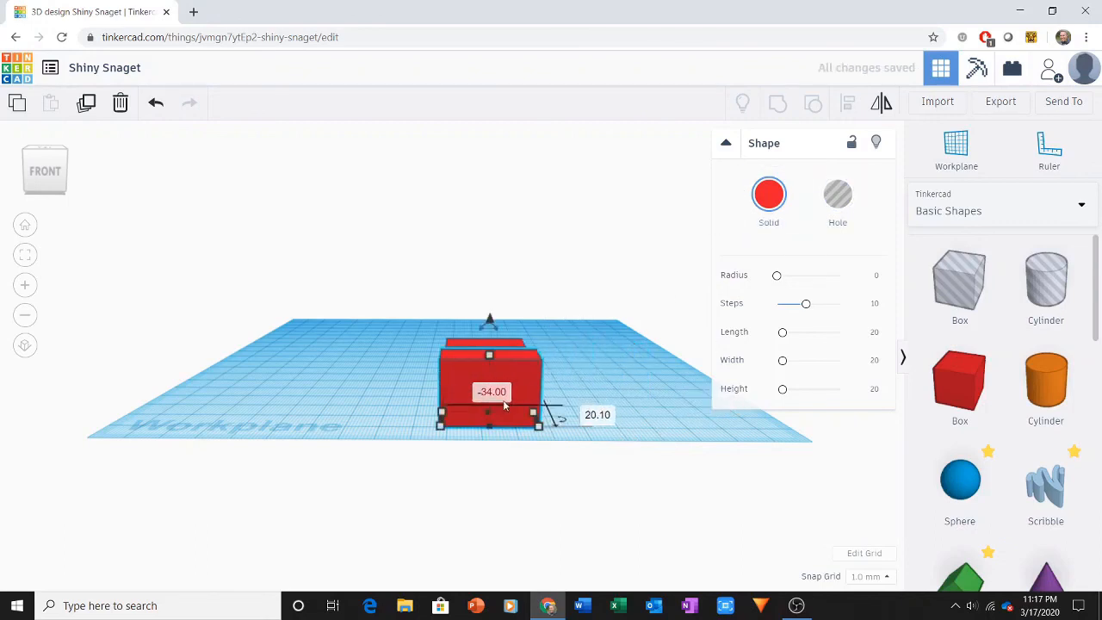
mouse_move(442, 433)
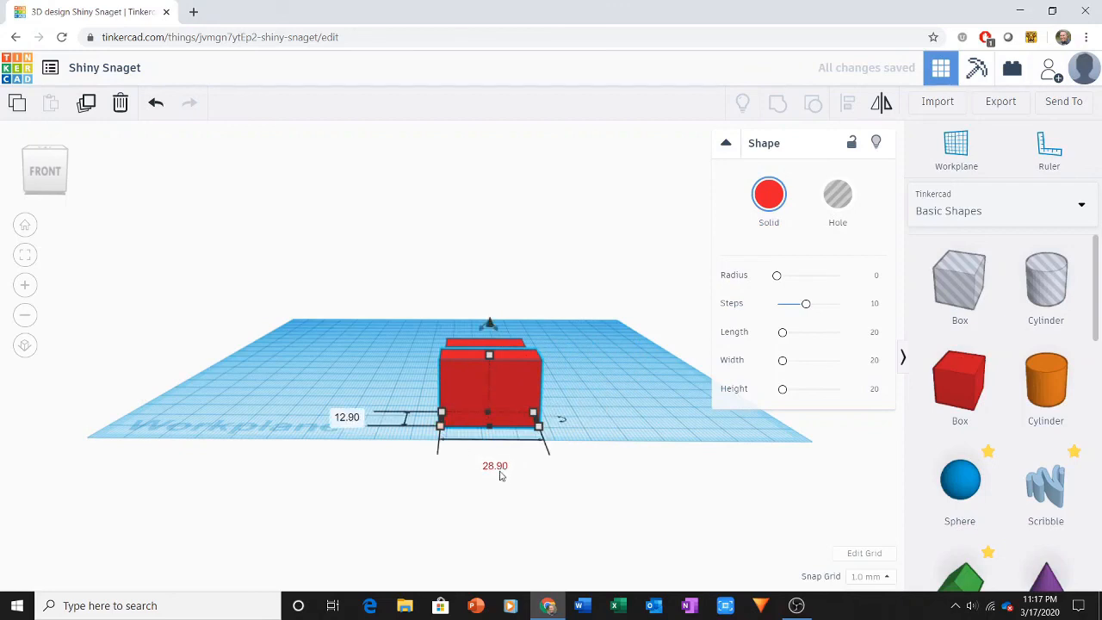
drag(361, 402, 482, 356)
Step: Set the height of the front box to 8.8 mm
mouse_move(489, 355)
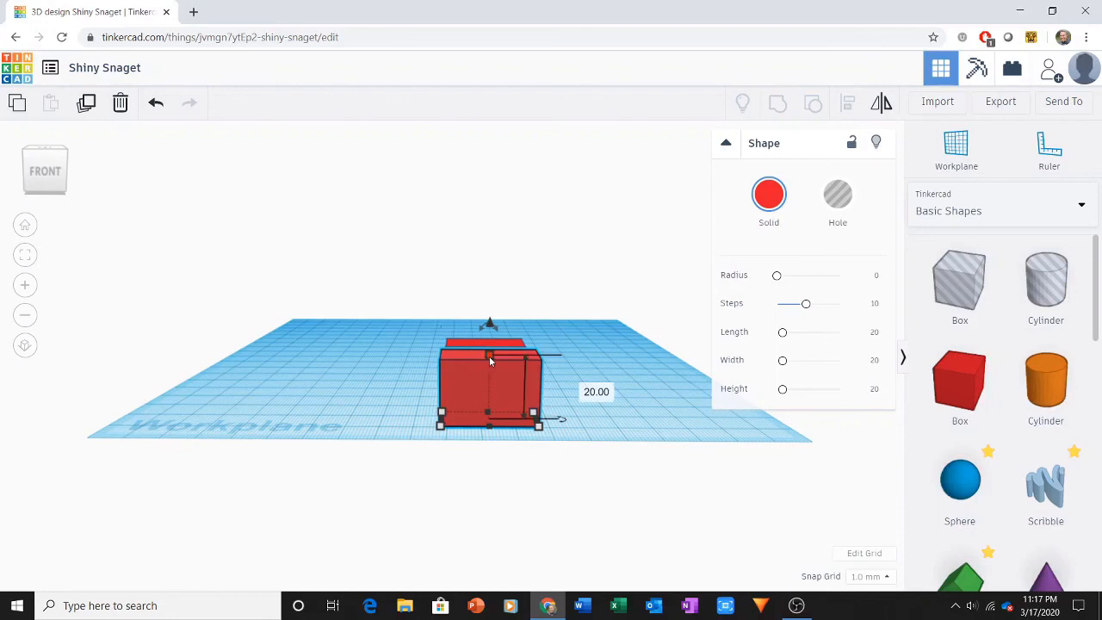
click(584, 388)
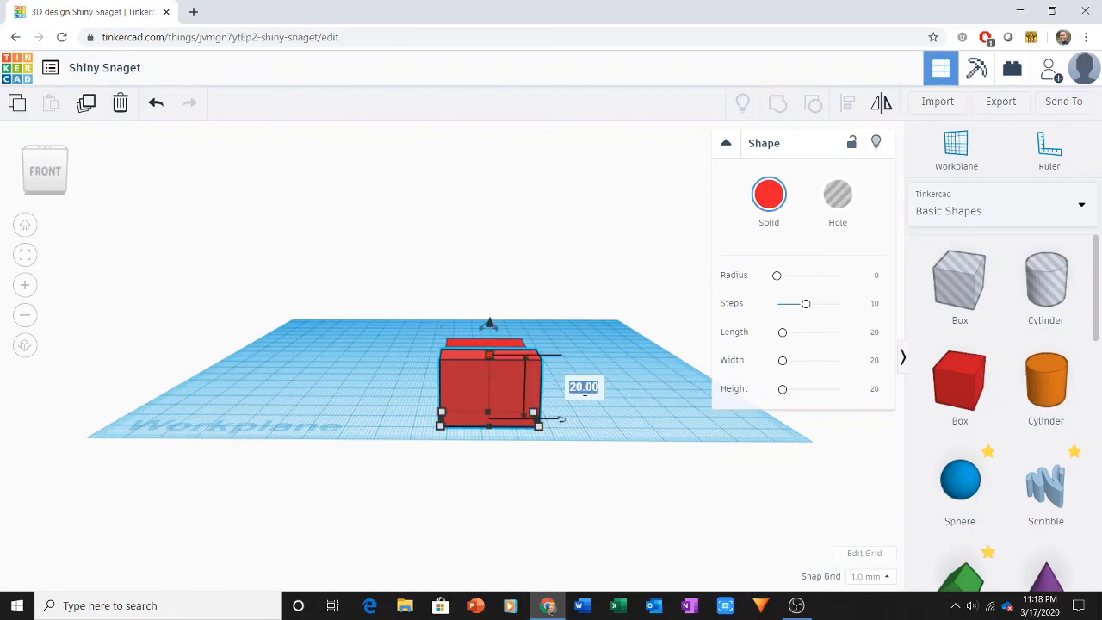
text(8.8)
key(Return)
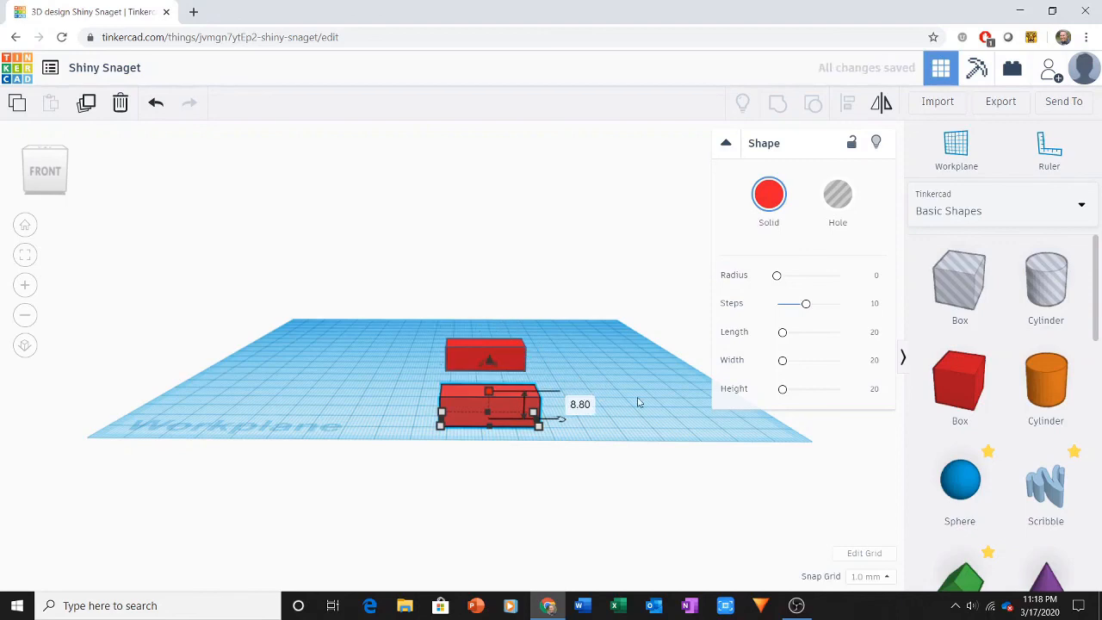
Step: Change the front box's height to 8.6 mm
click(583, 406)
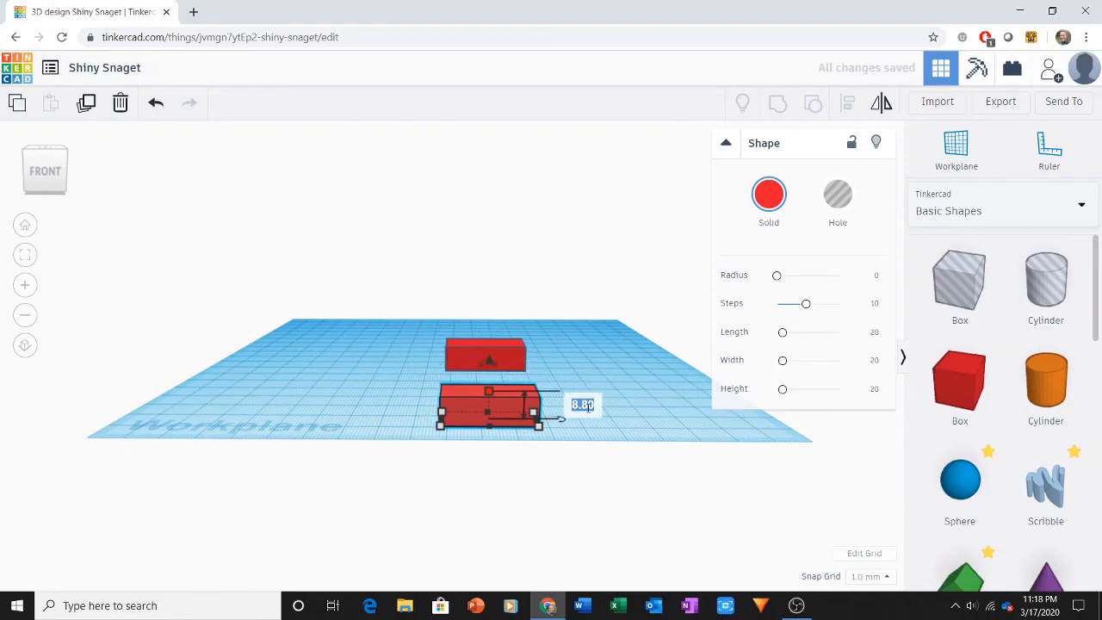
text(8.6)
key(Return)
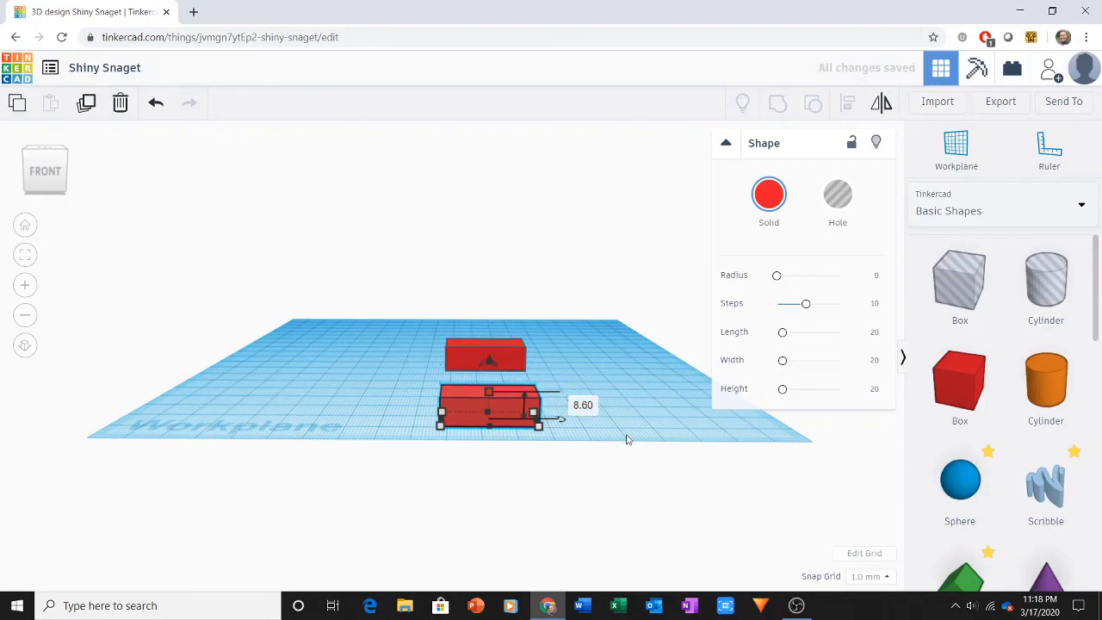
click(626, 439)
Step: Turn the smaller front box into a hole shape
click(505, 407)
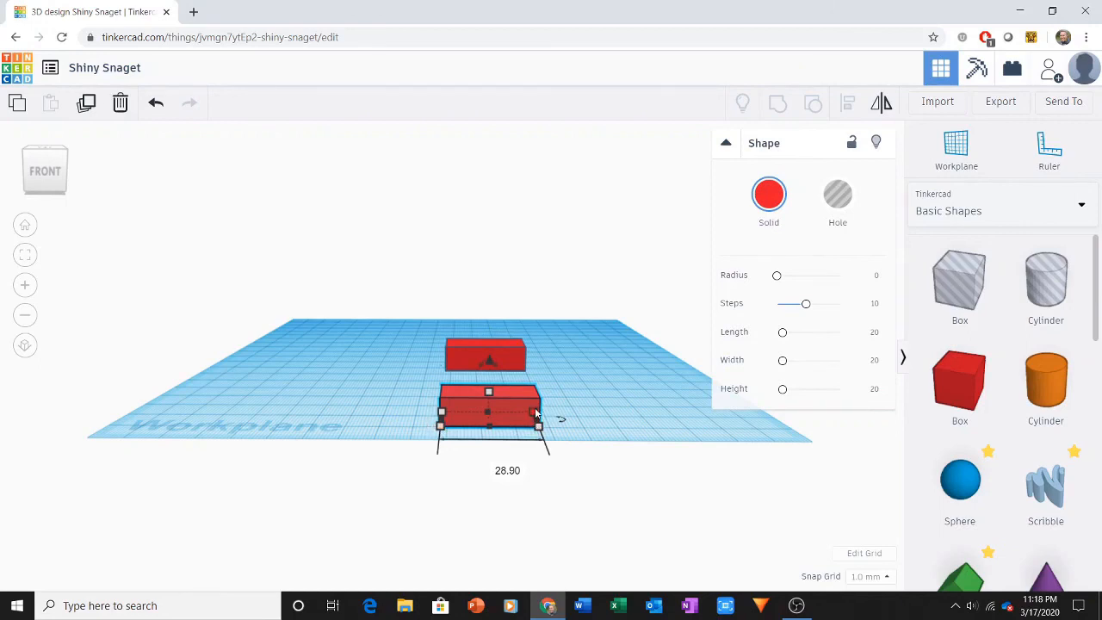
right_drag(606, 422, 436, 421)
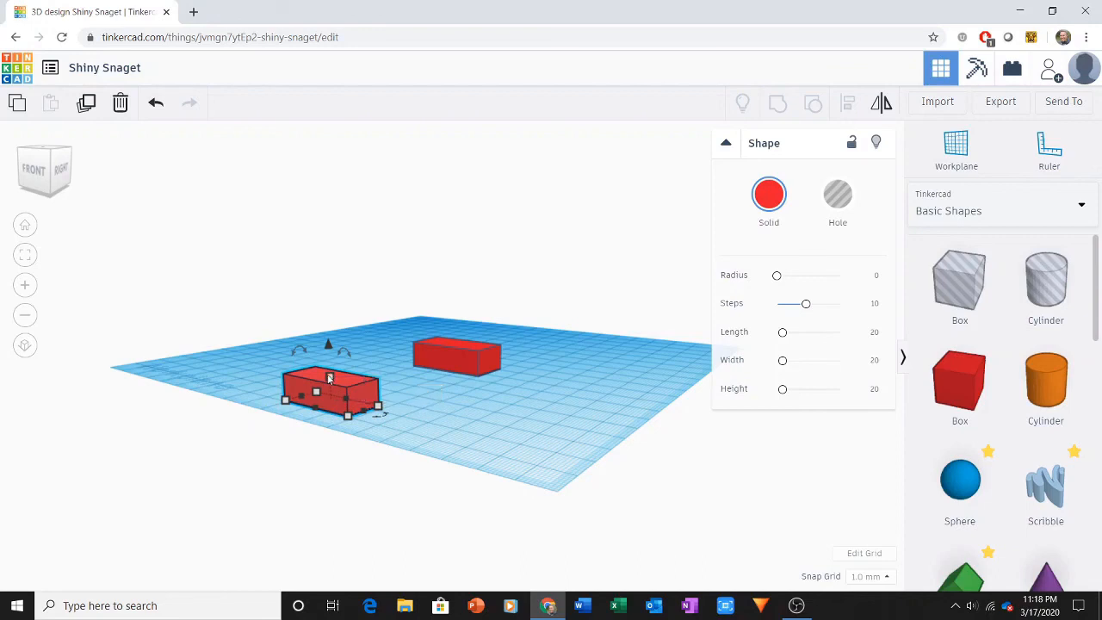
click(26, 227)
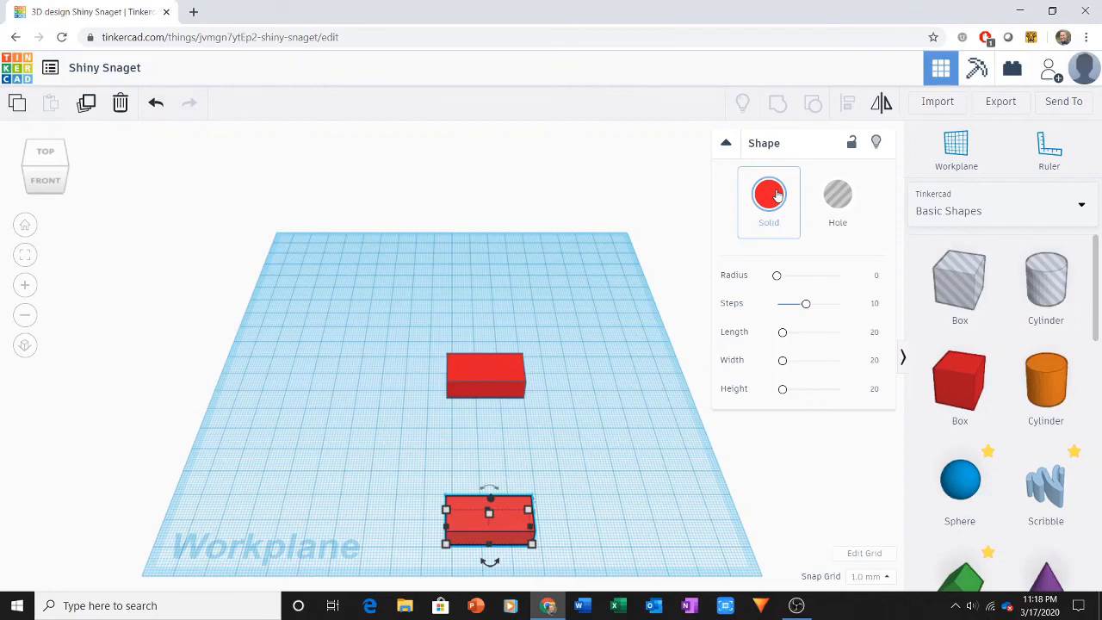
click(837, 196)
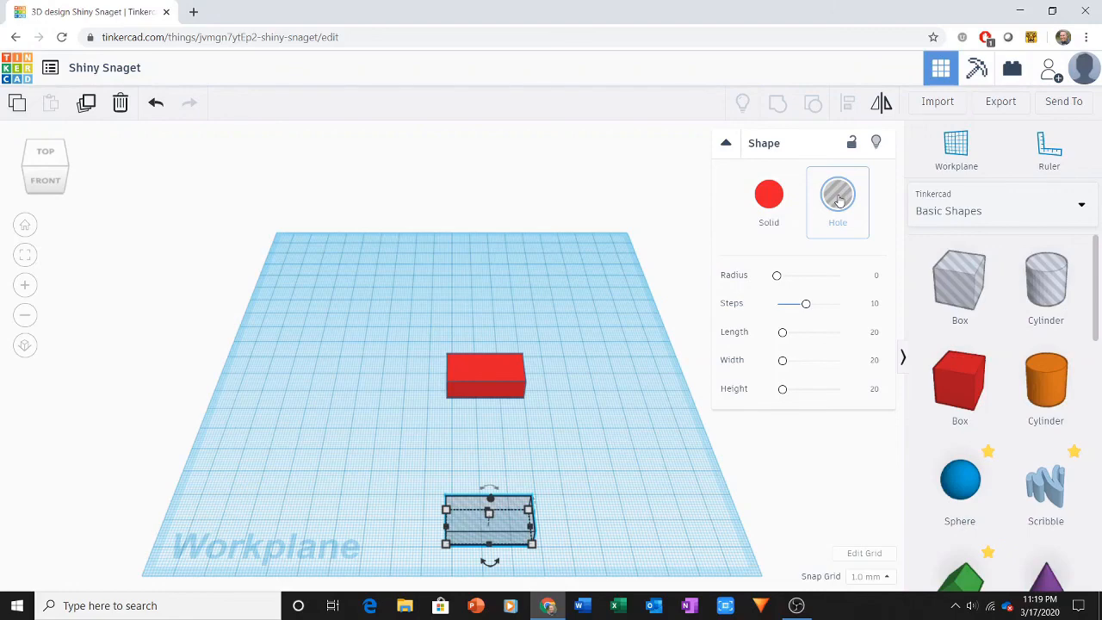
click(396, 316)
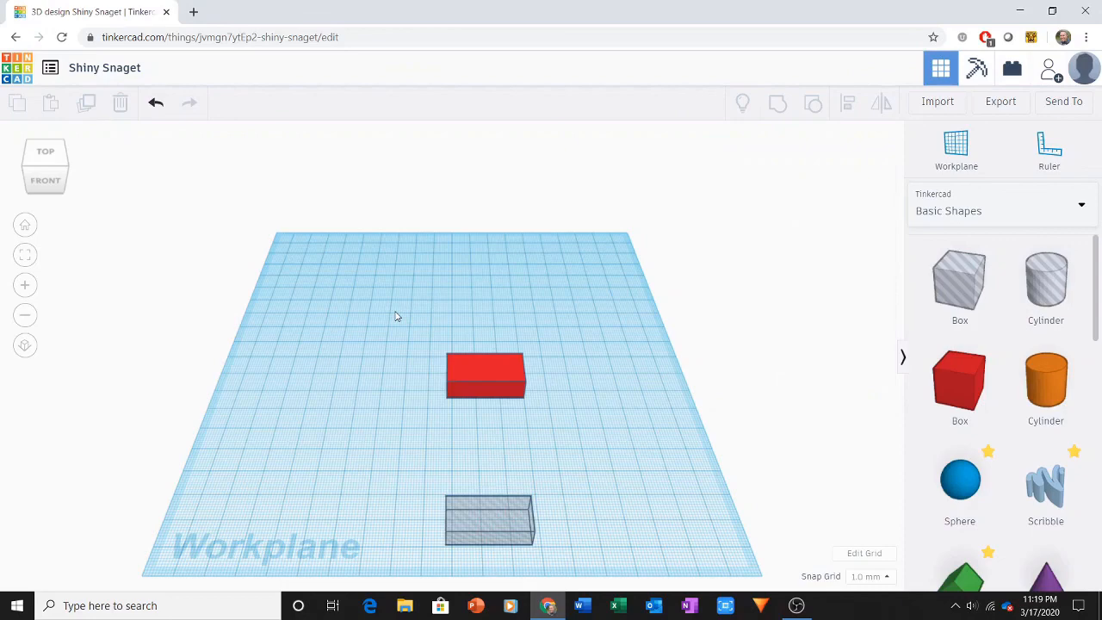
Step: Align the solid box and the hole box on their centers in both width and depth
drag(395, 311, 543, 561)
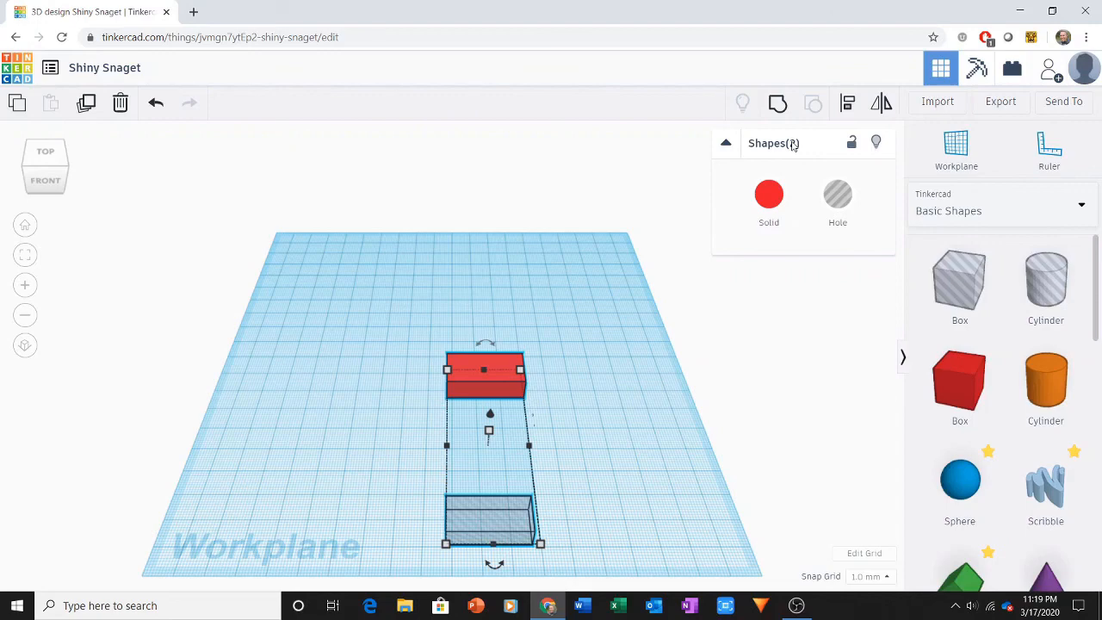
click(848, 104)
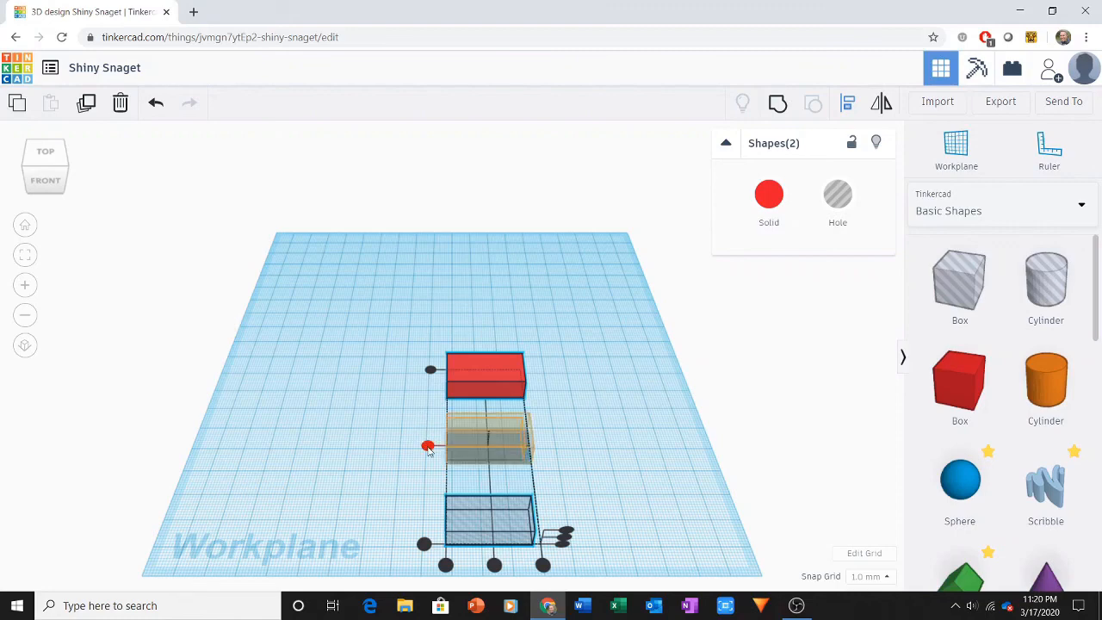
click(428, 447)
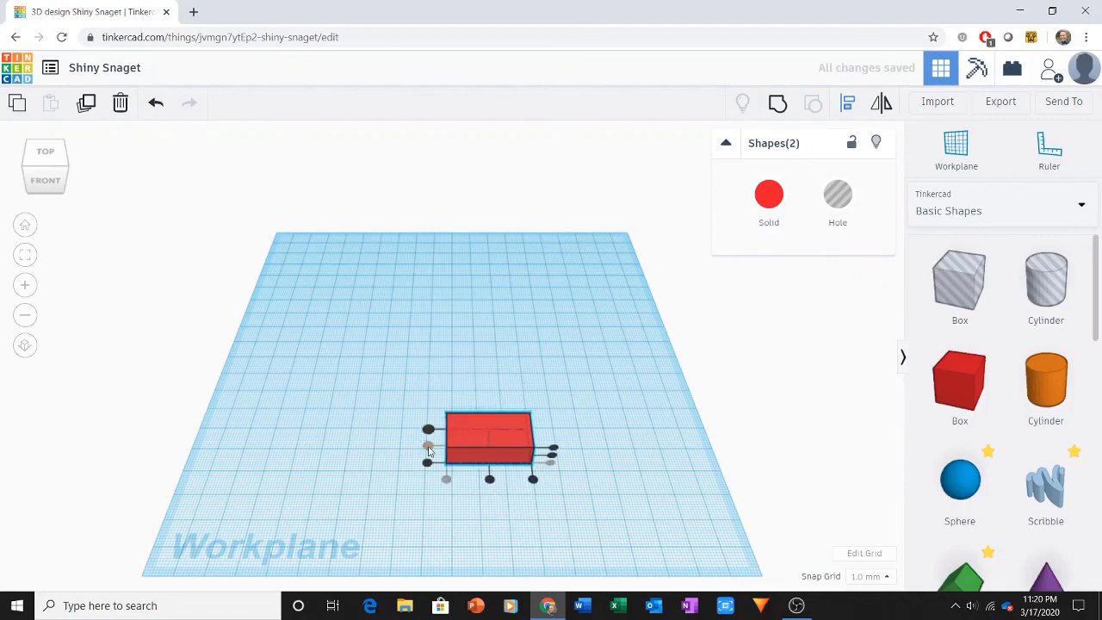
click(490, 482)
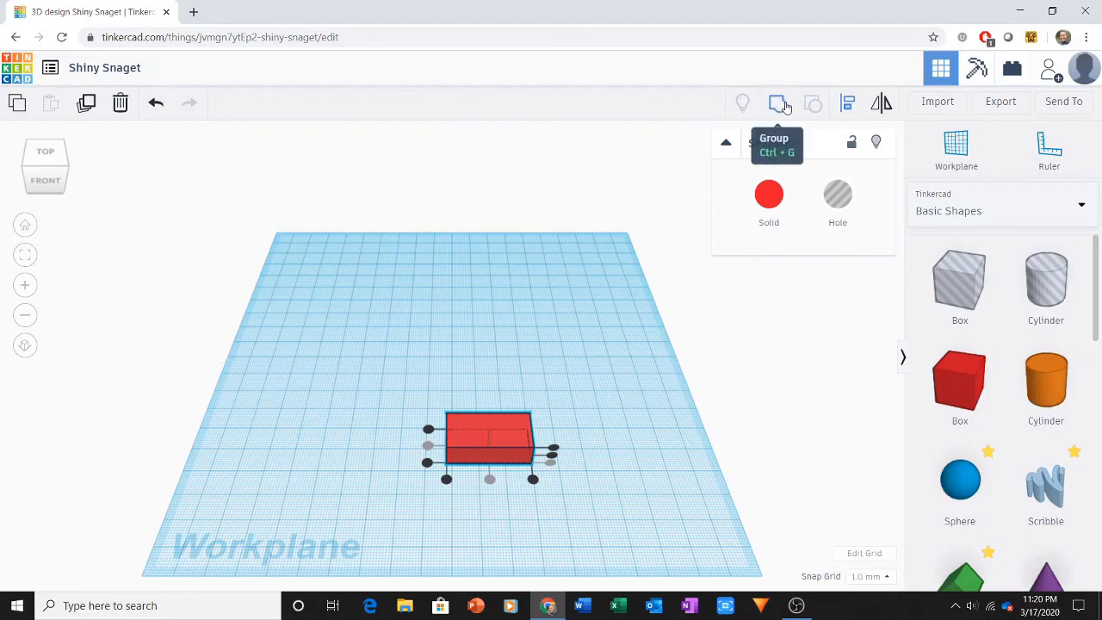
Step: Group the aligned solid and hole boxes so the hole hollows out the solid
click(783, 105)
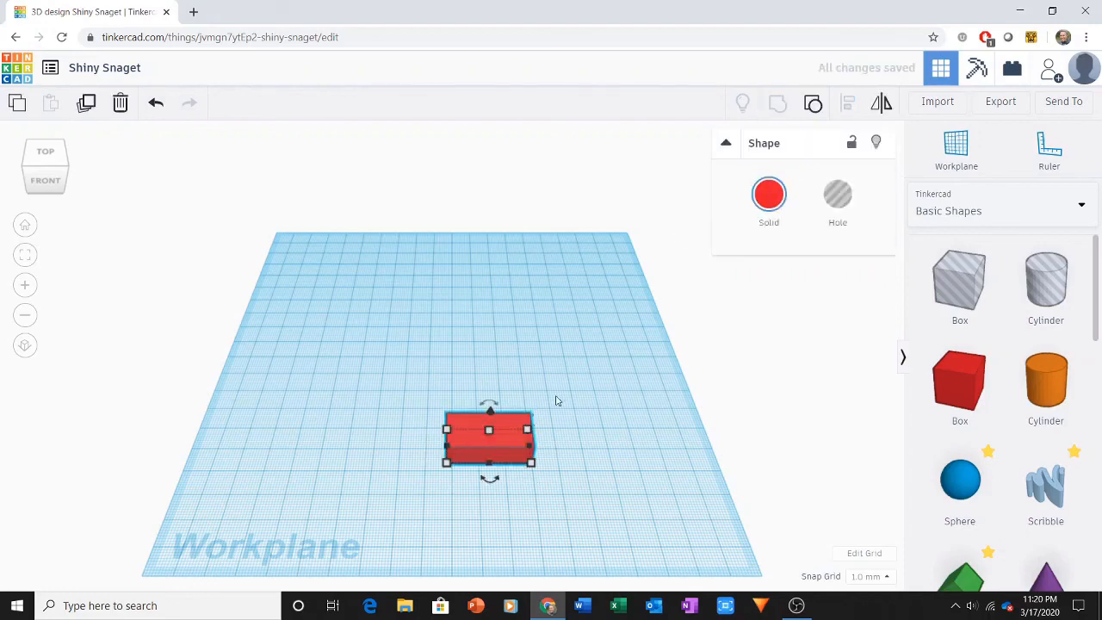
click(569, 486)
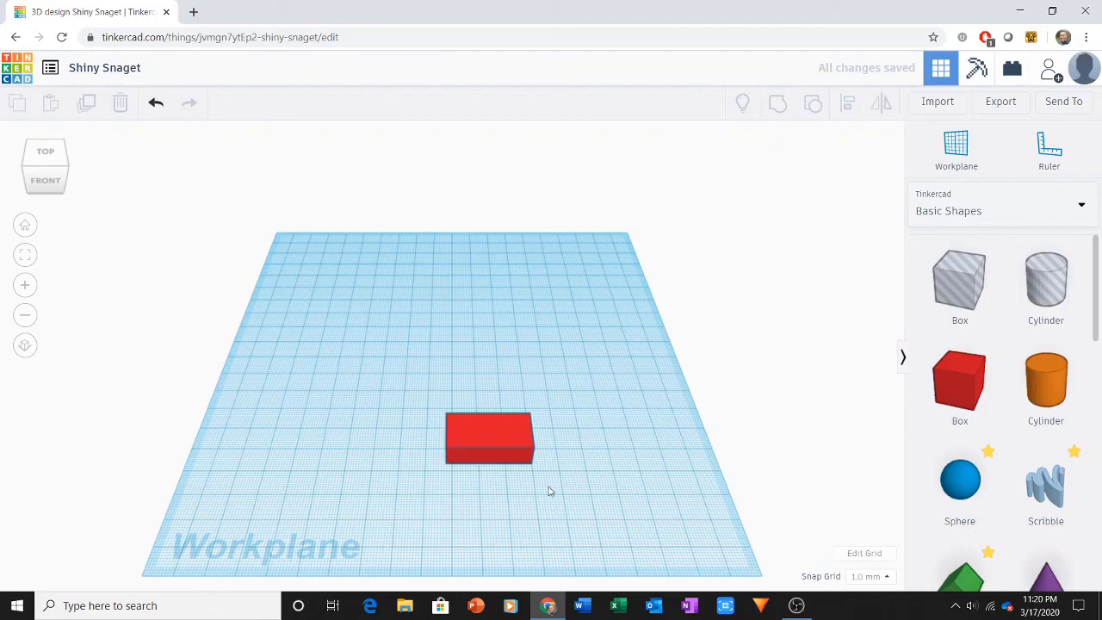
right_drag(549, 492, 519, 474)
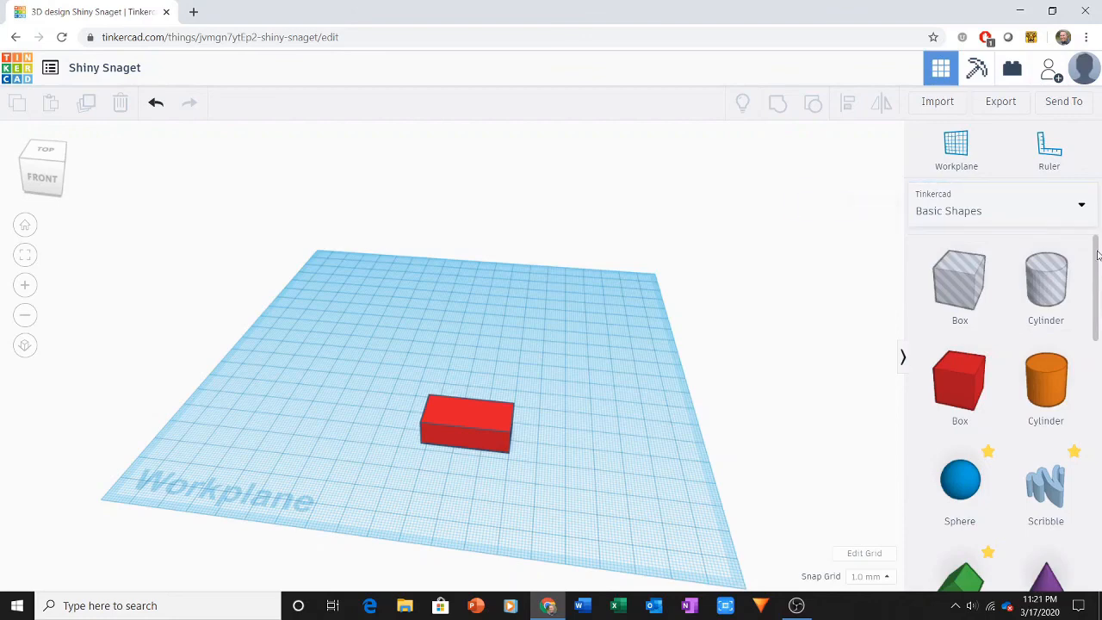
Step: Add a tube in front of the brick and set its width and depth to 6.4 mm each
drag(1096, 254, 1075, 445)
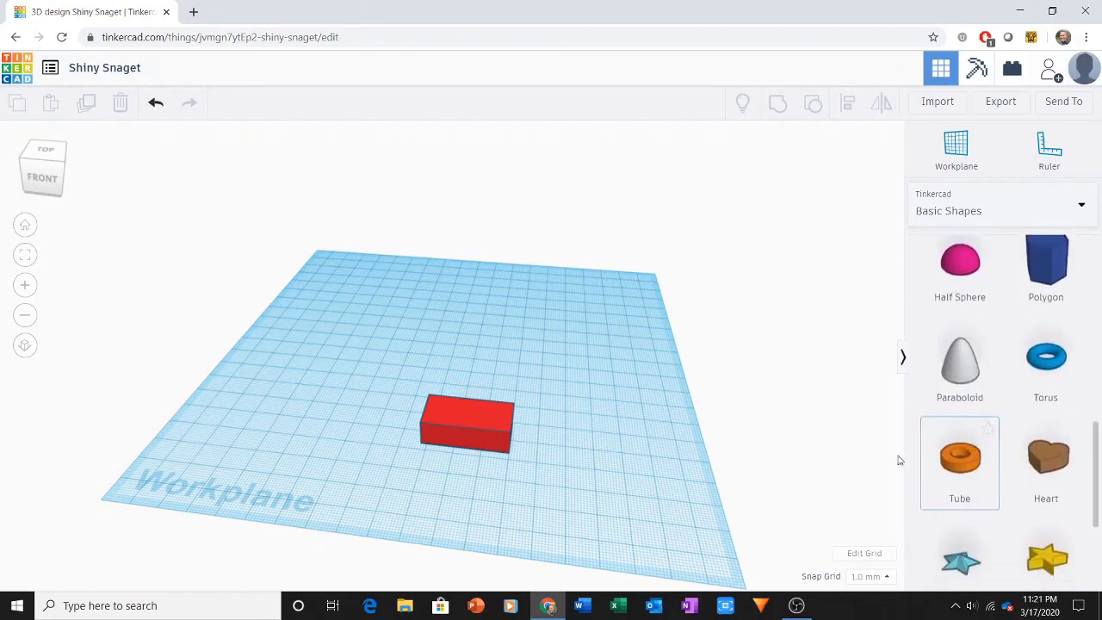
drag(897, 461, 421, 496)
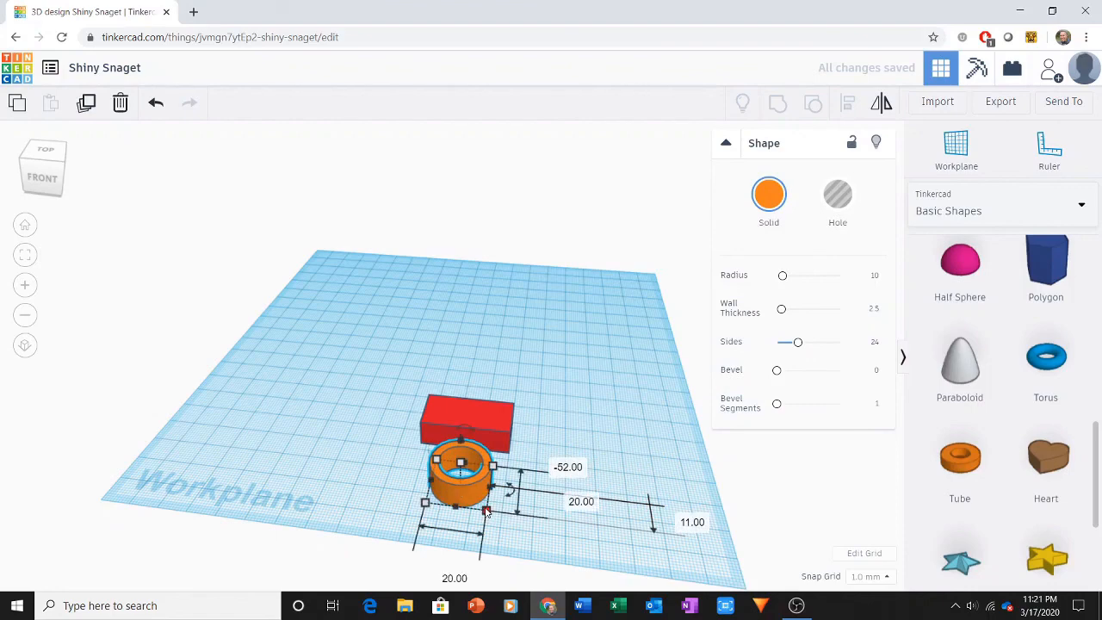
click(449, 574)
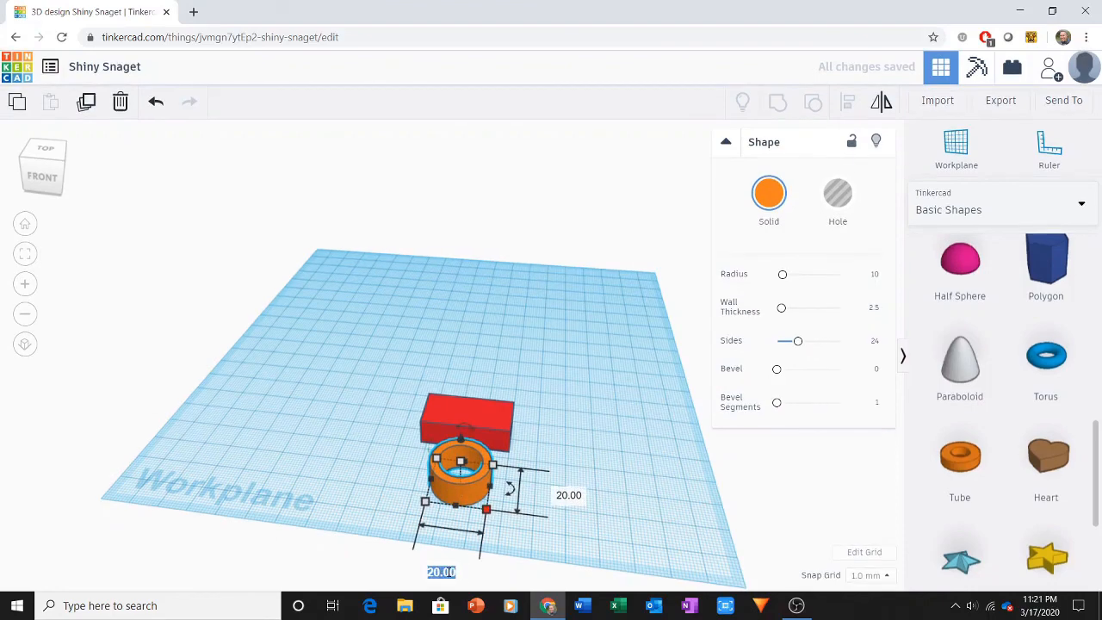
text(6.4)
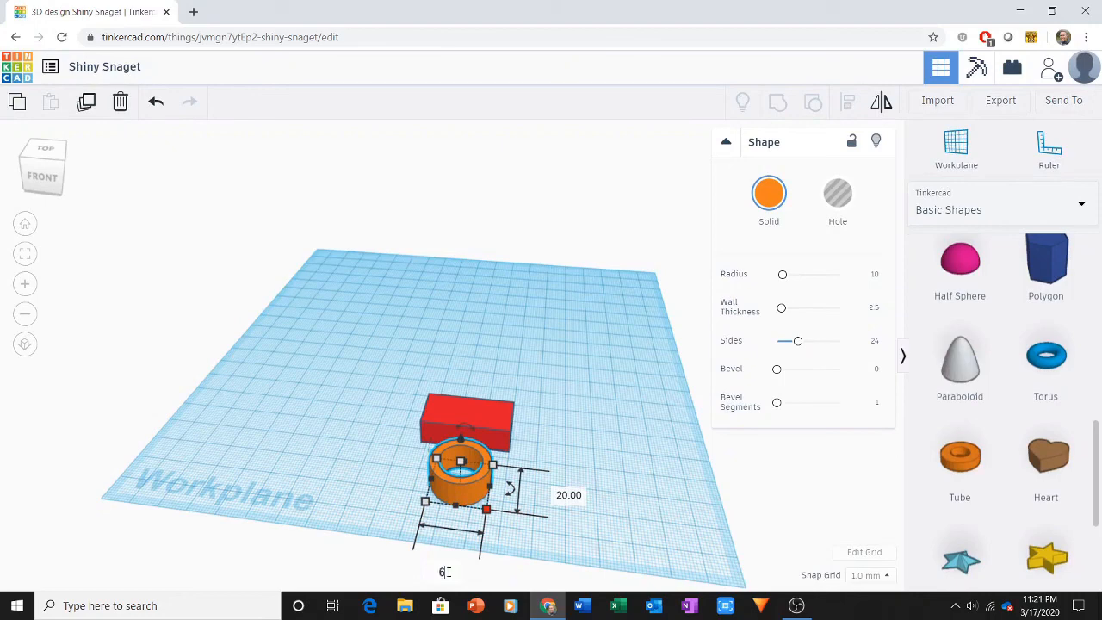
click(576, 498)
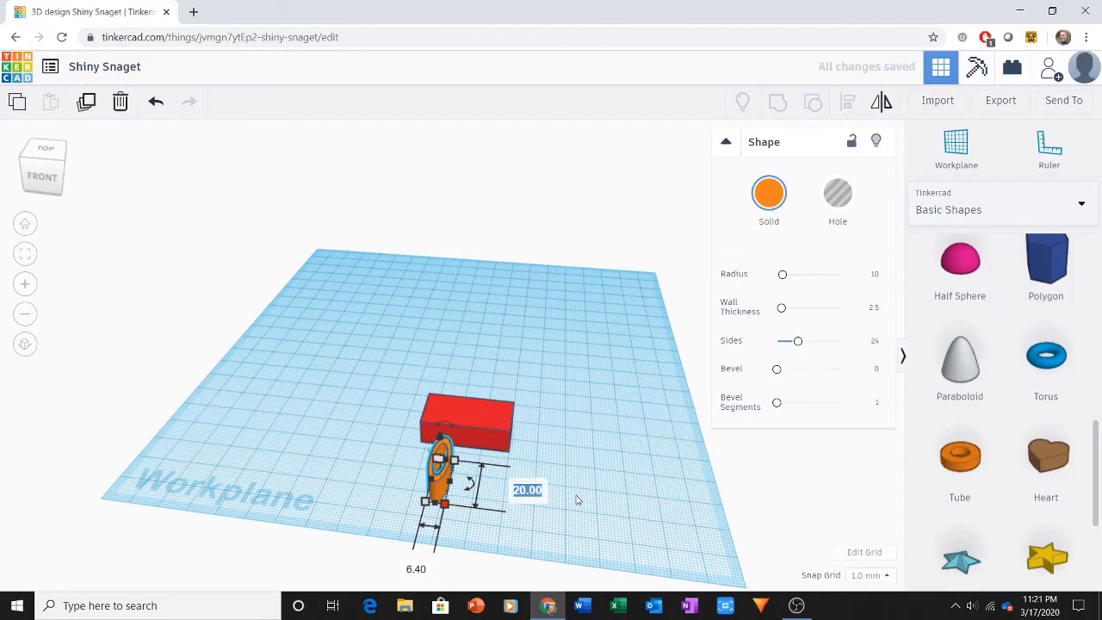
text(6.4)
click(576, 499)
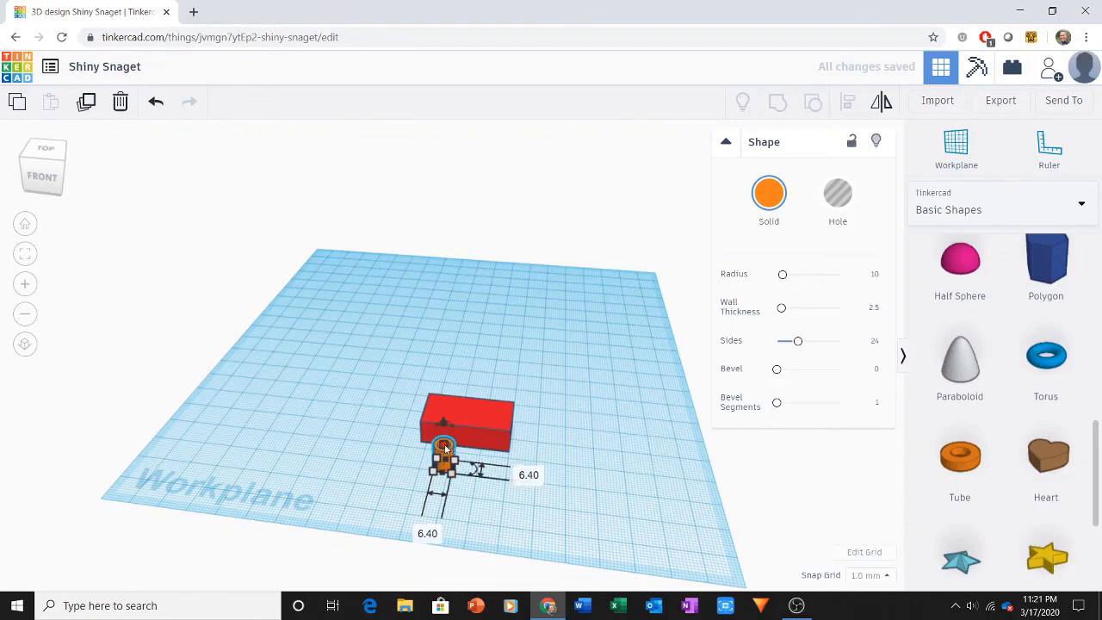
Step: Set the height of the small tube to 8.6 mm
click(516, 453)
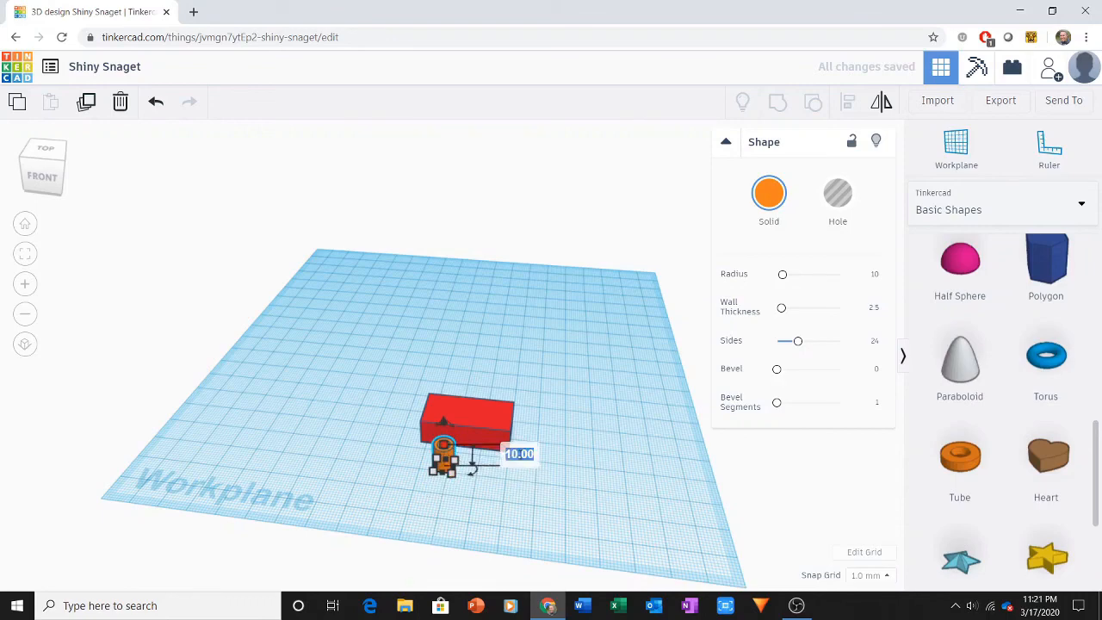
text(8.6)
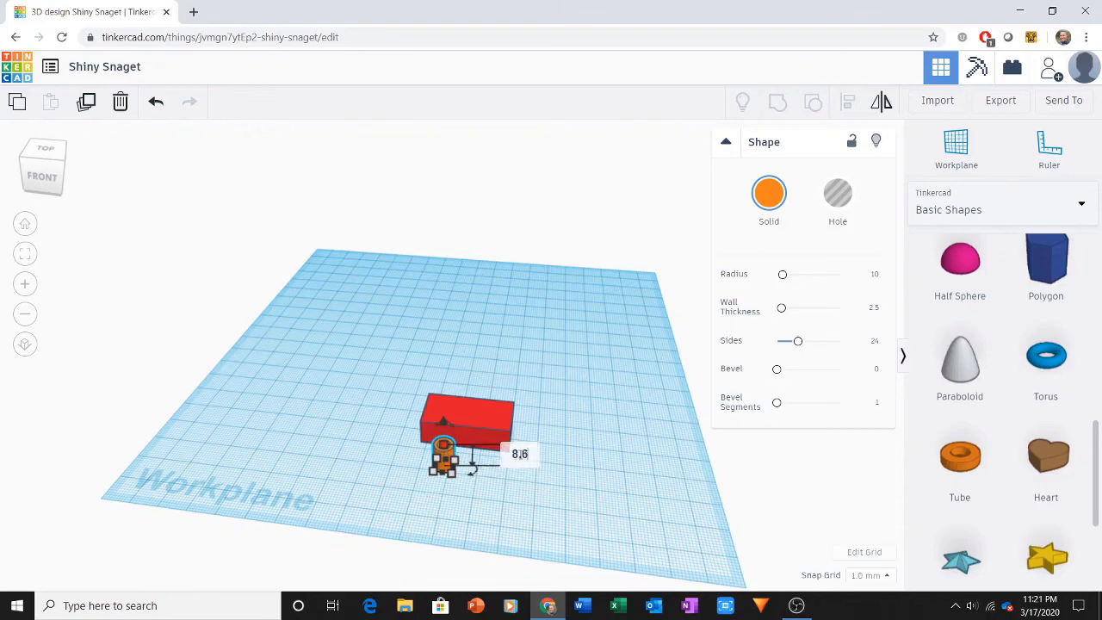
click(532, 515)
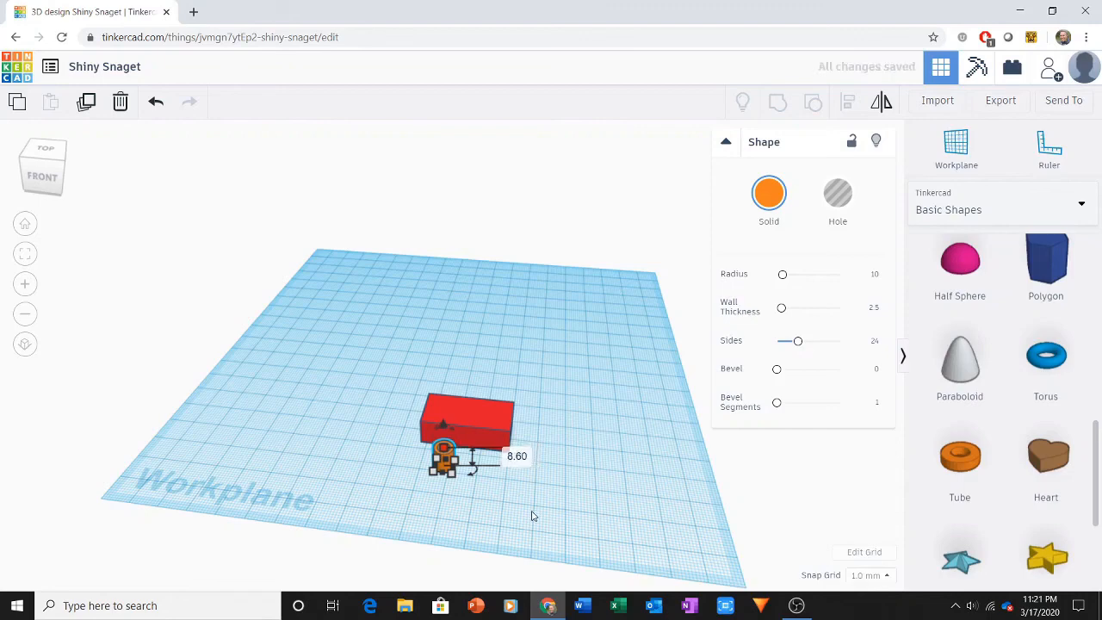
click(532, 515)
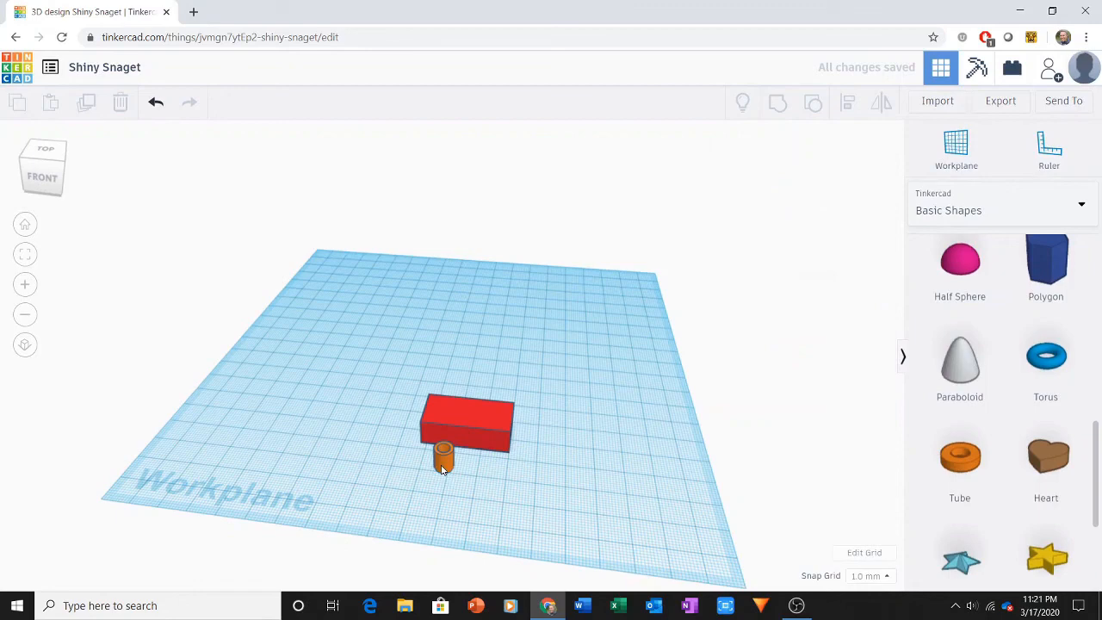
Step: Duplicate the tube twice with equal sideways spacing to make a row of three in front of the brick
click(442, 464)
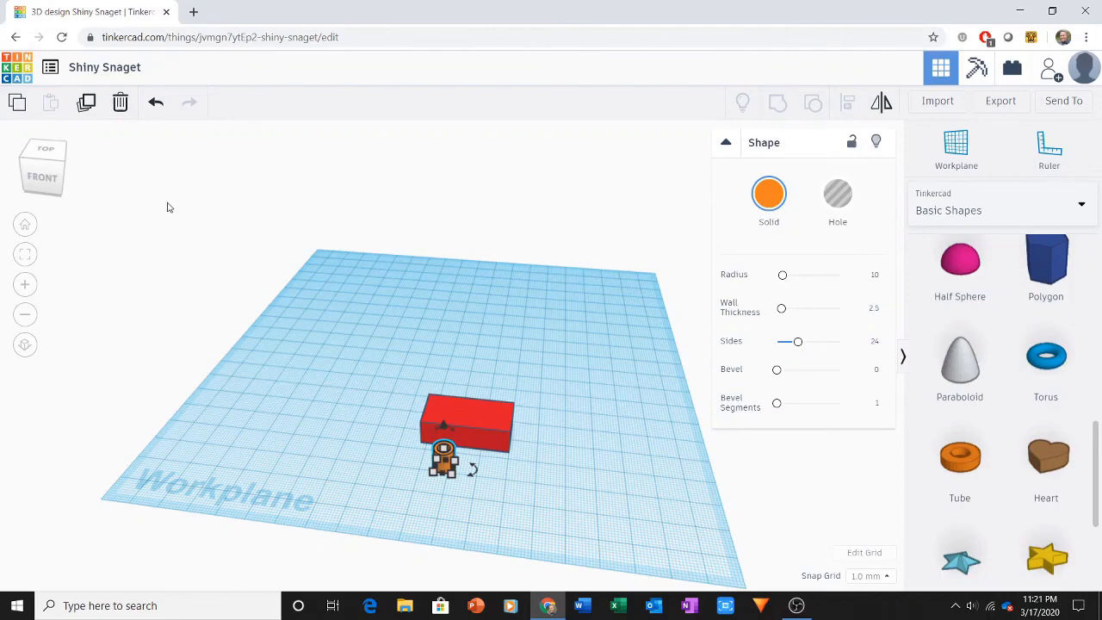
click(88, 103)
key(Right)
key(Right)
key(Right)
key(Right)
key(Right)
key(Right)
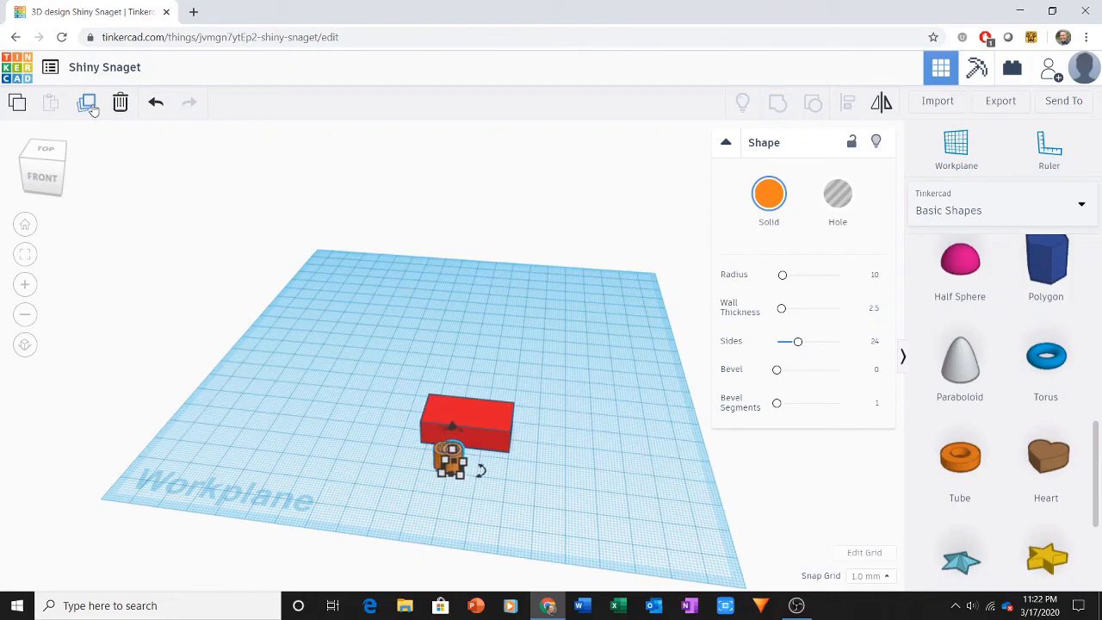
key(Right)
key(Right)
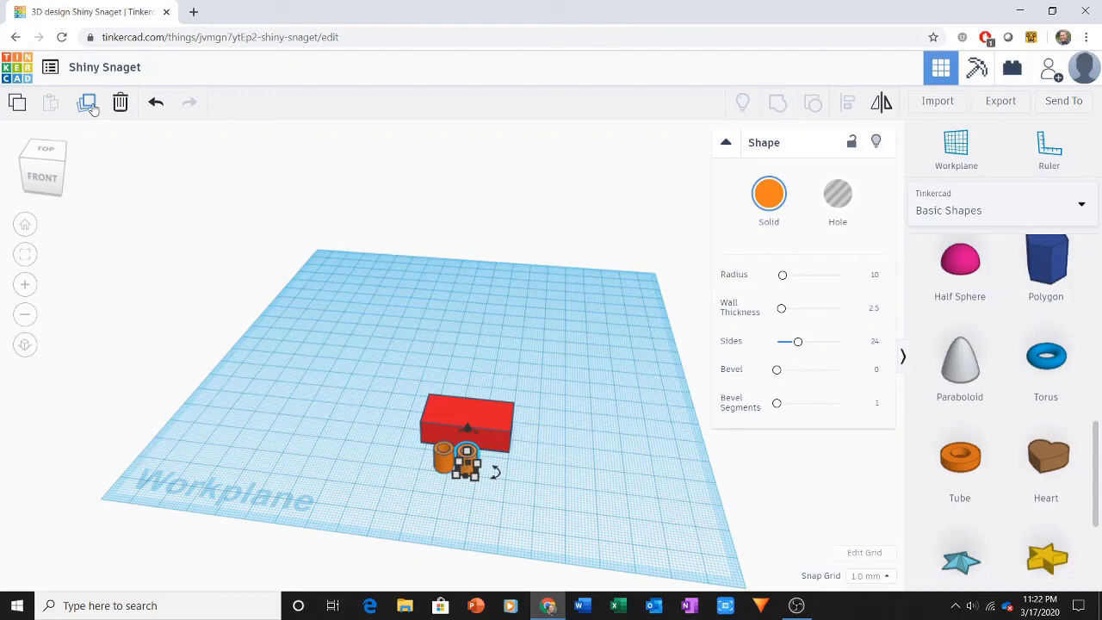
click(87, 103)
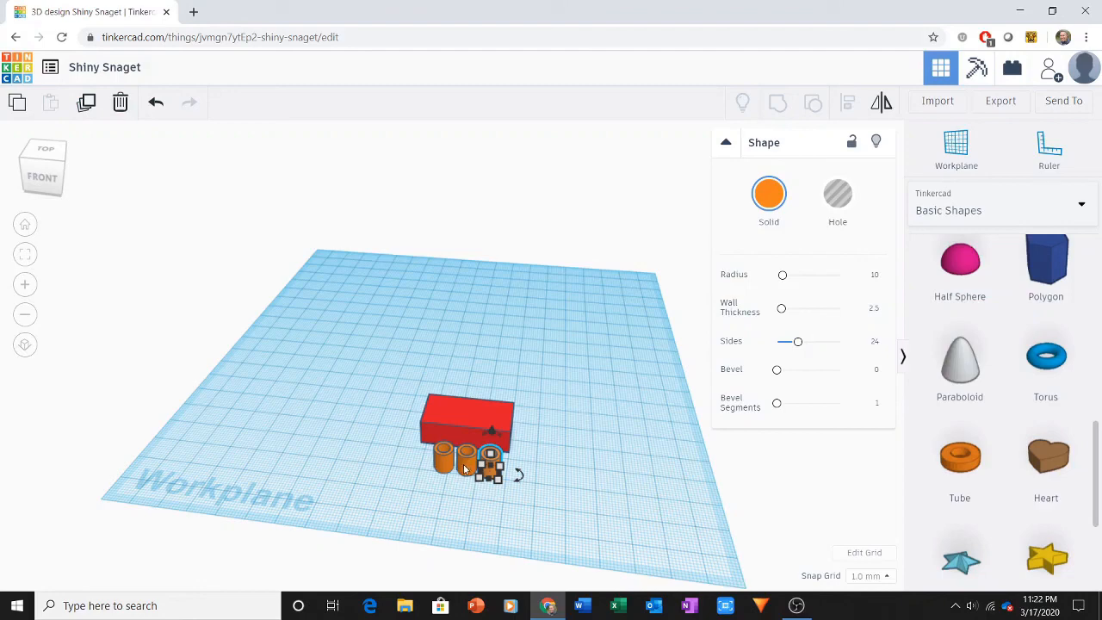
Step: Group the three tubes and move the group slightly forward, clear of the brick
drag(425, 470, 495, 488)
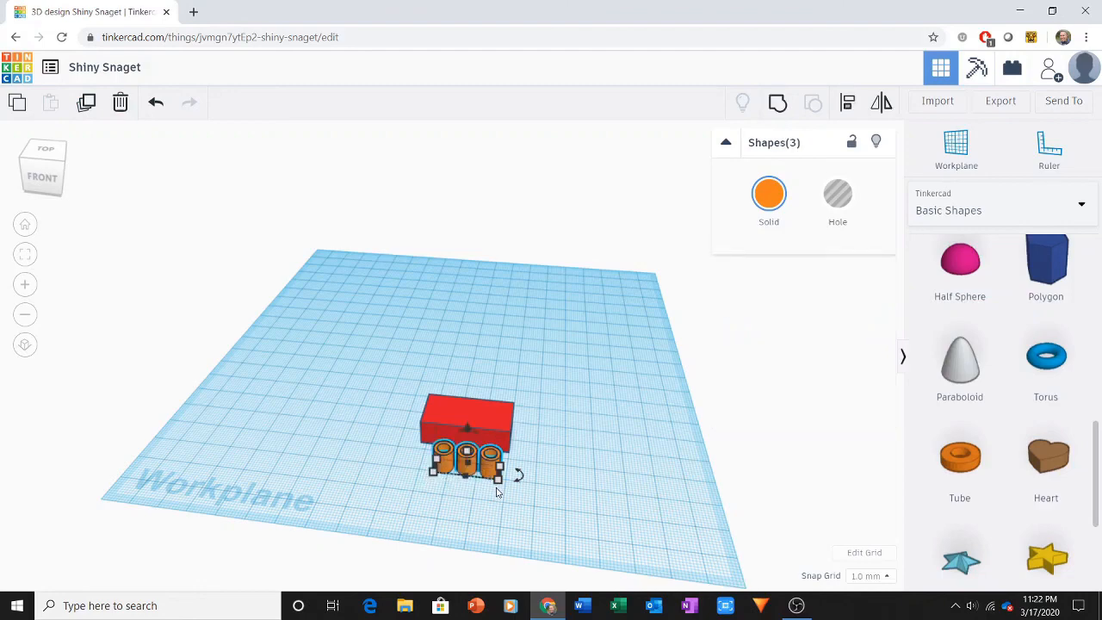
click(779, 110)
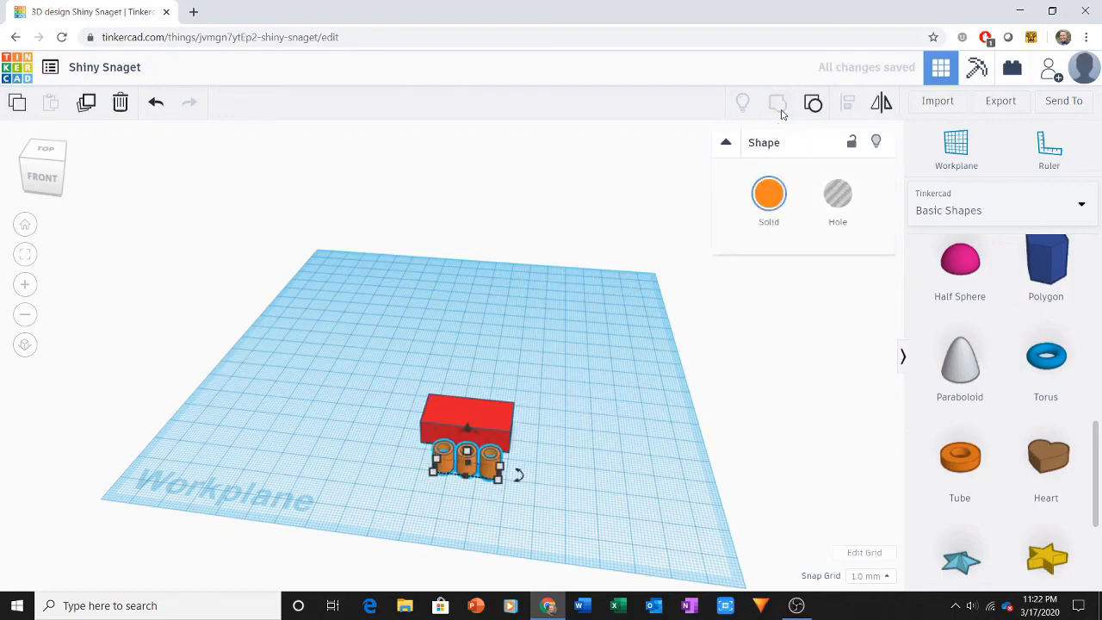
mouse_move(499, 465)
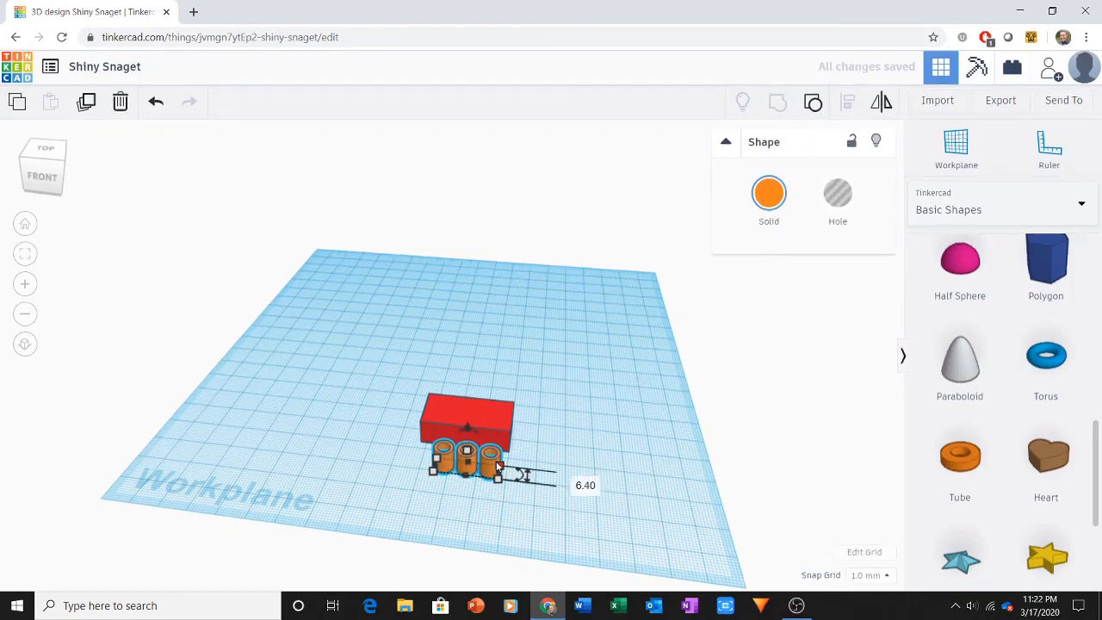
mouse_move(490, 462)
mouse_down()
mouse_move(416, 469)
mouse_move(478, 476)
mouse_up()
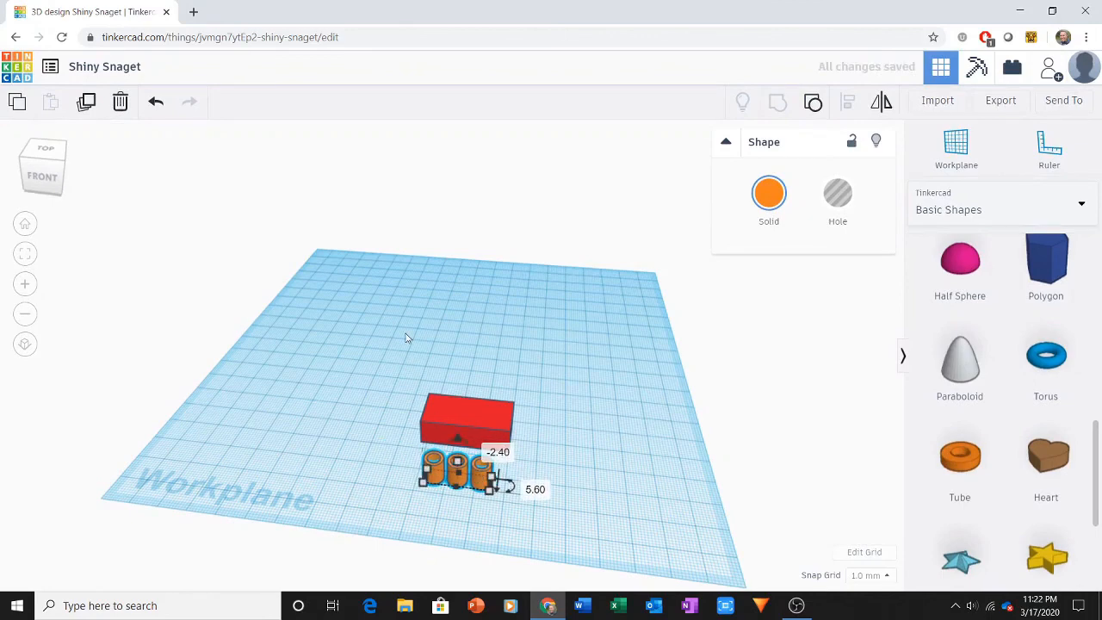
click(406, 348)
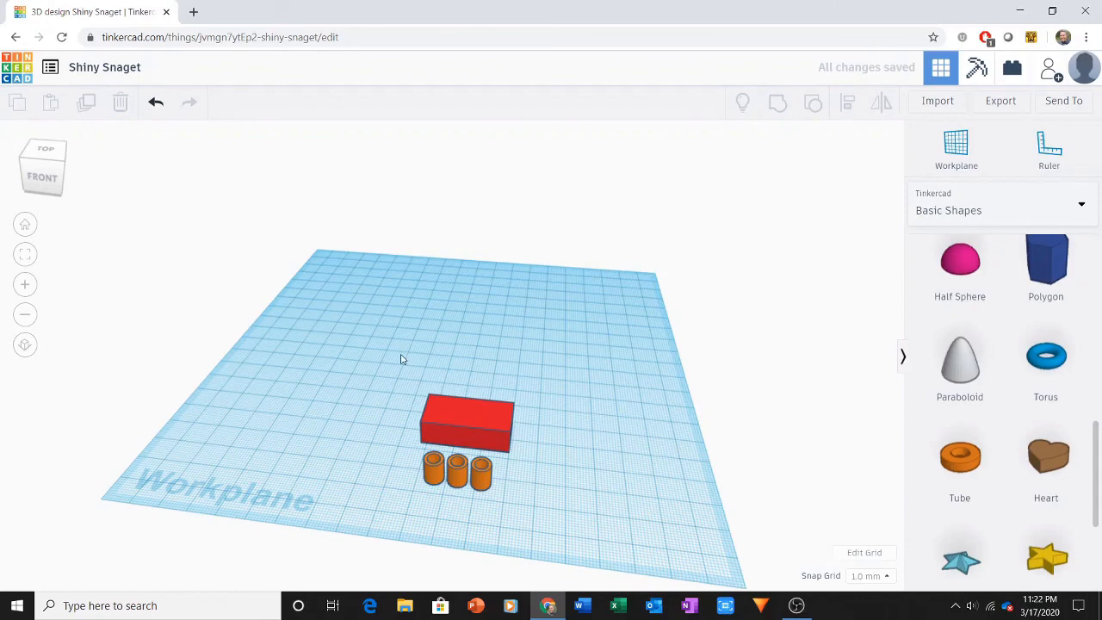
Step: Center the tube group inside the hollow brick in both depth and width, and group them into one object
drag(400, 353, 511, 523)
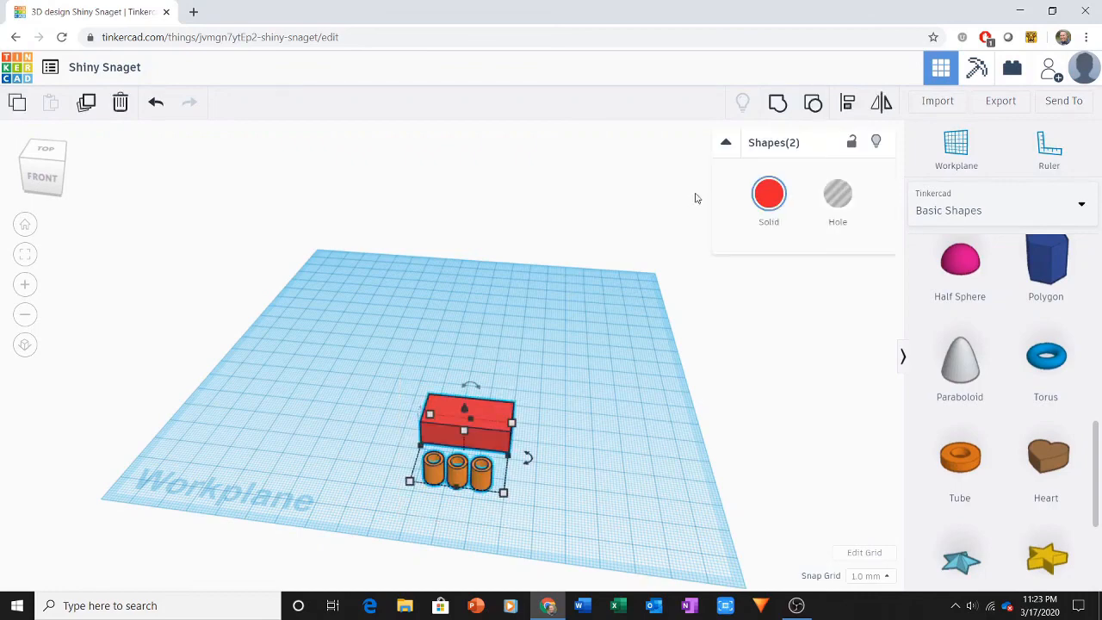
click(848, 110)
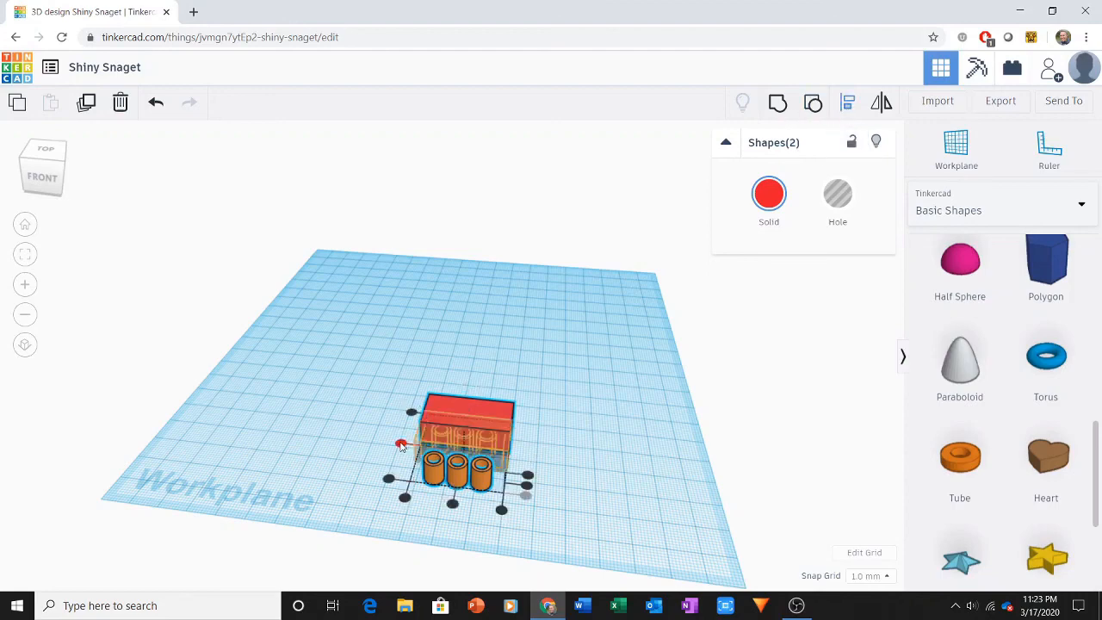
click(401, 445)
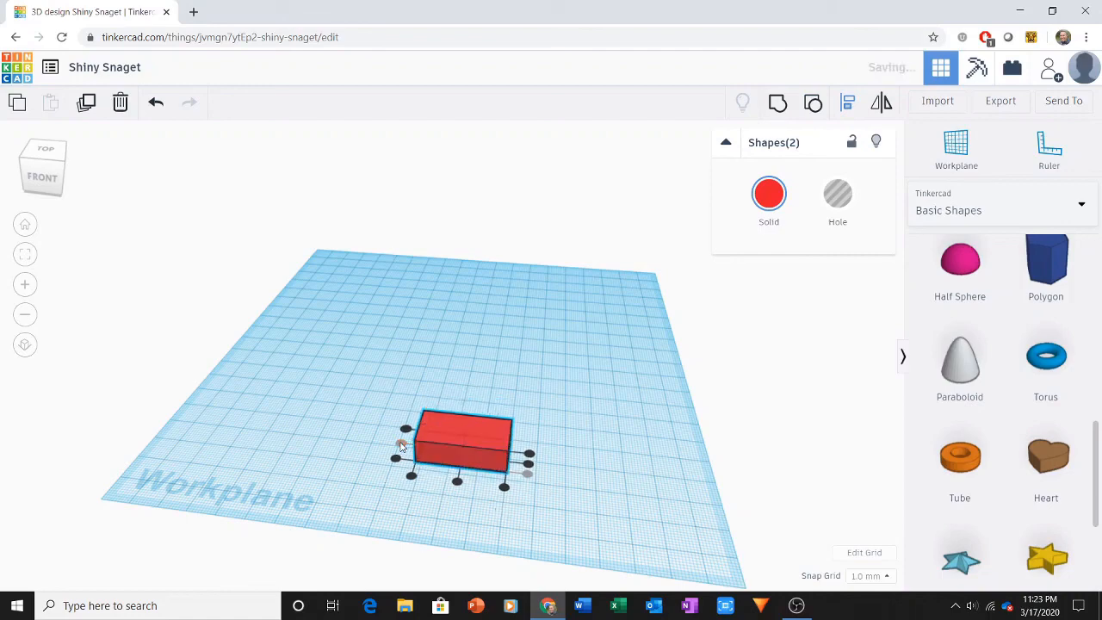
click(457, 483)
click(779, 107)
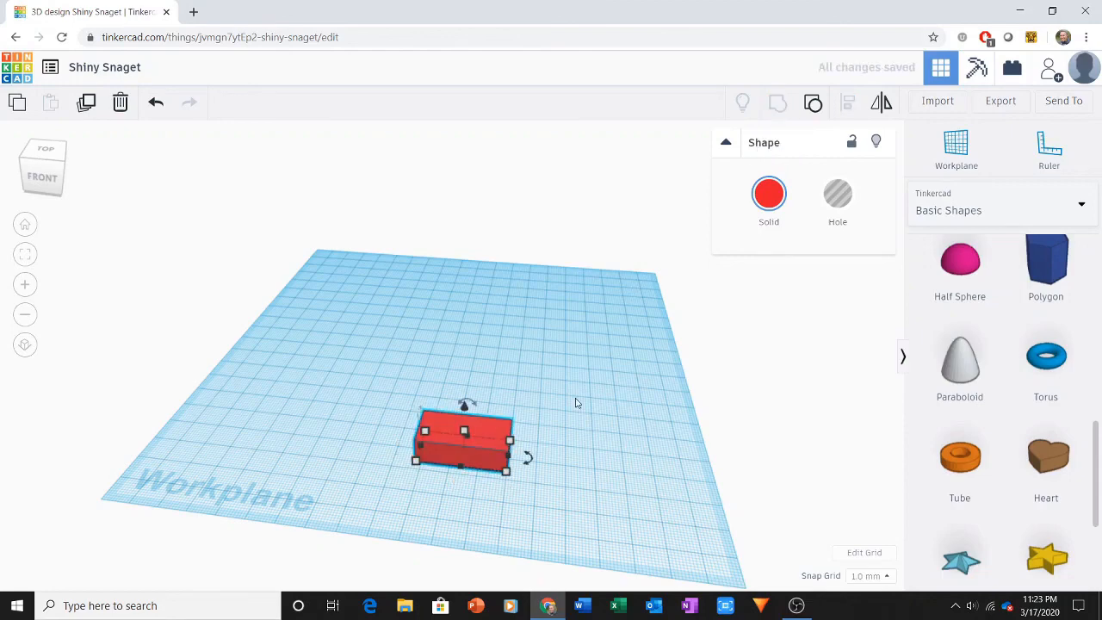
click(559, 479)
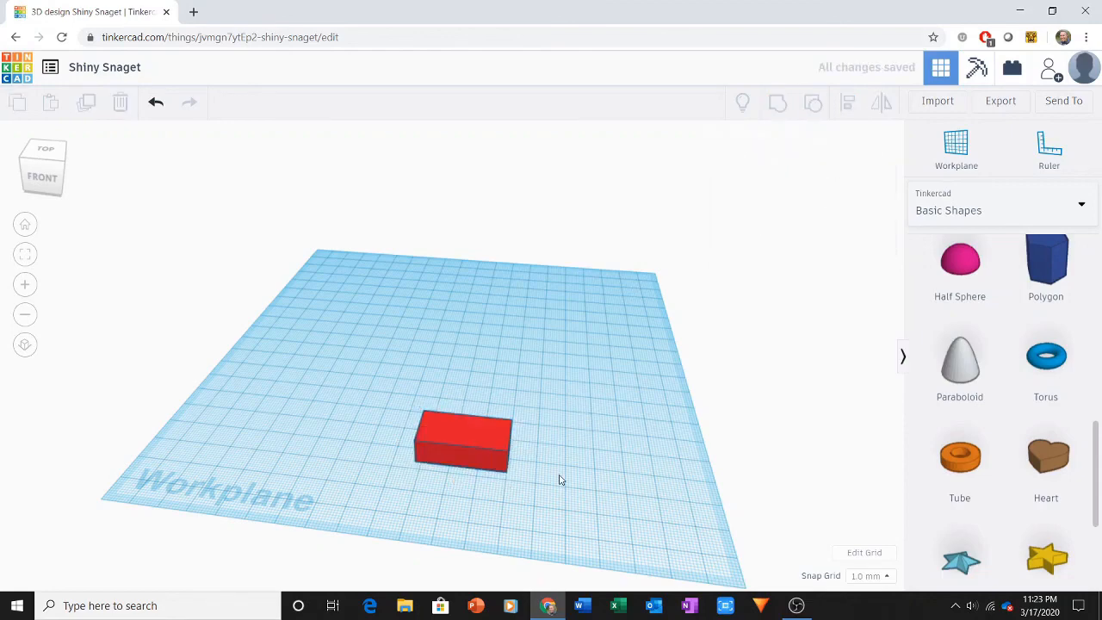
Step: Check the brick's underside and place a new workplane on its top face
right_drag(561, 477, 545, 335)
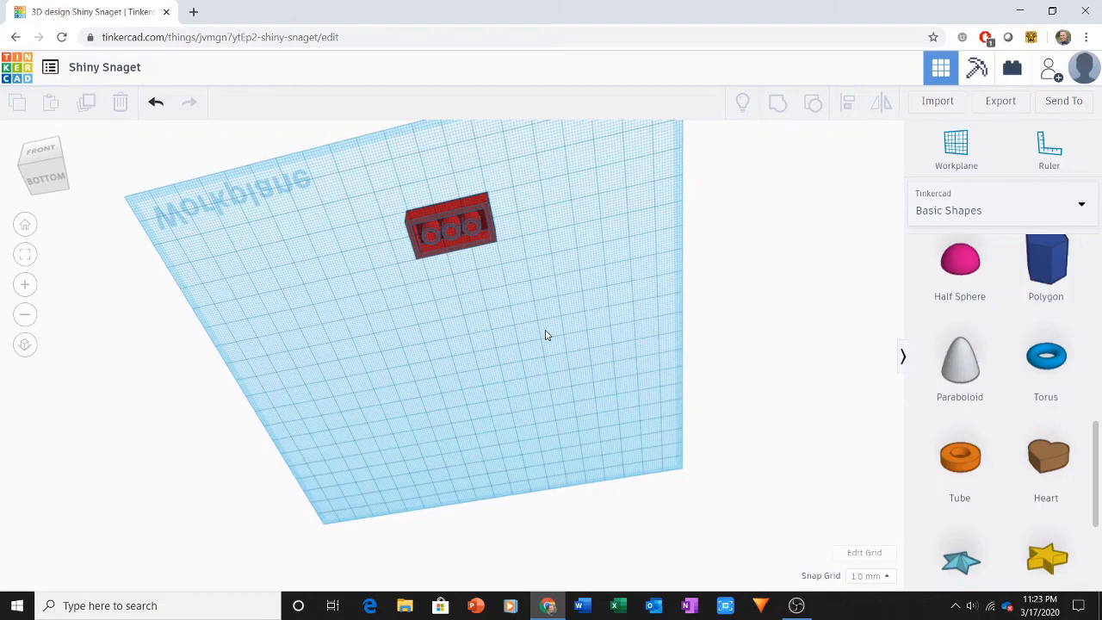
click(24, 225)
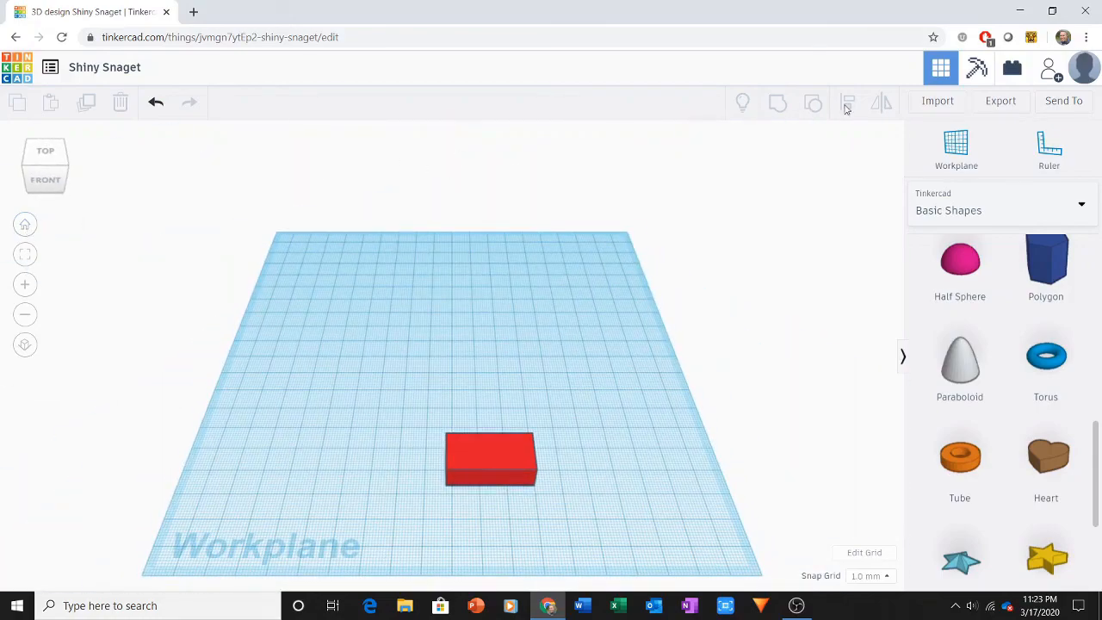
click(955, 156)
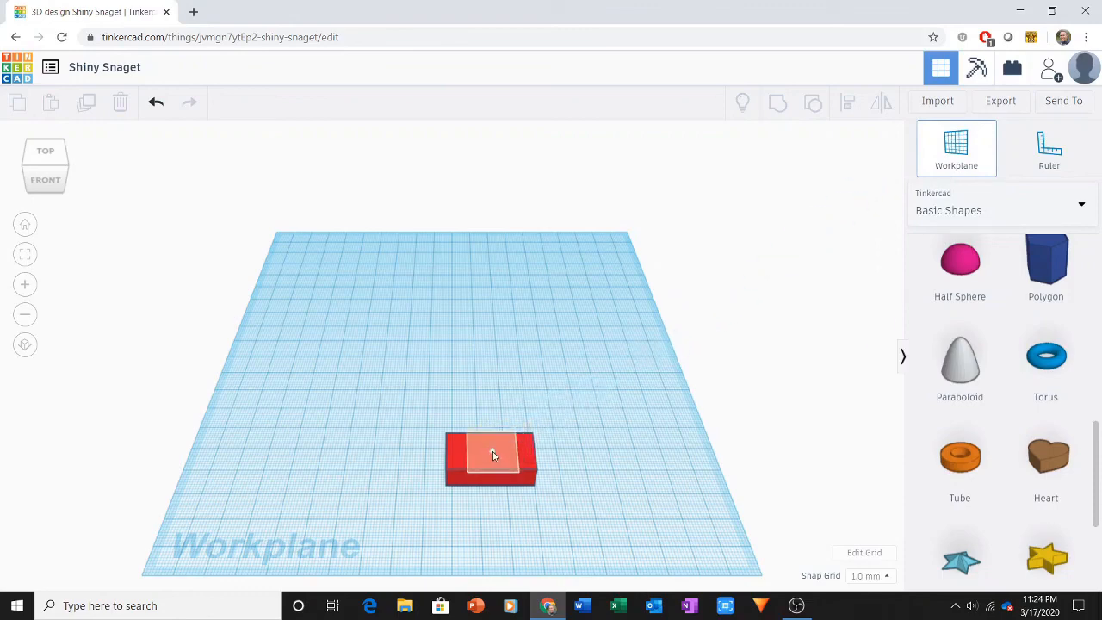
click(493, 455)
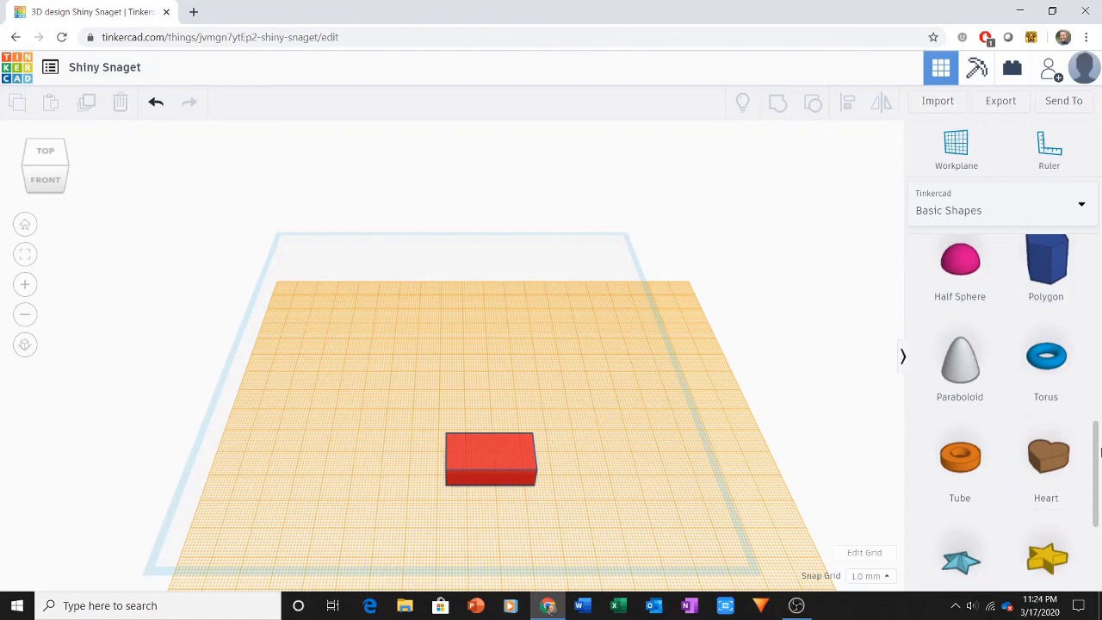
Step: Add a solid cylinder on the new workplane and move it to the left, clear of the brick
drag(1097, 453, 1096, 272)
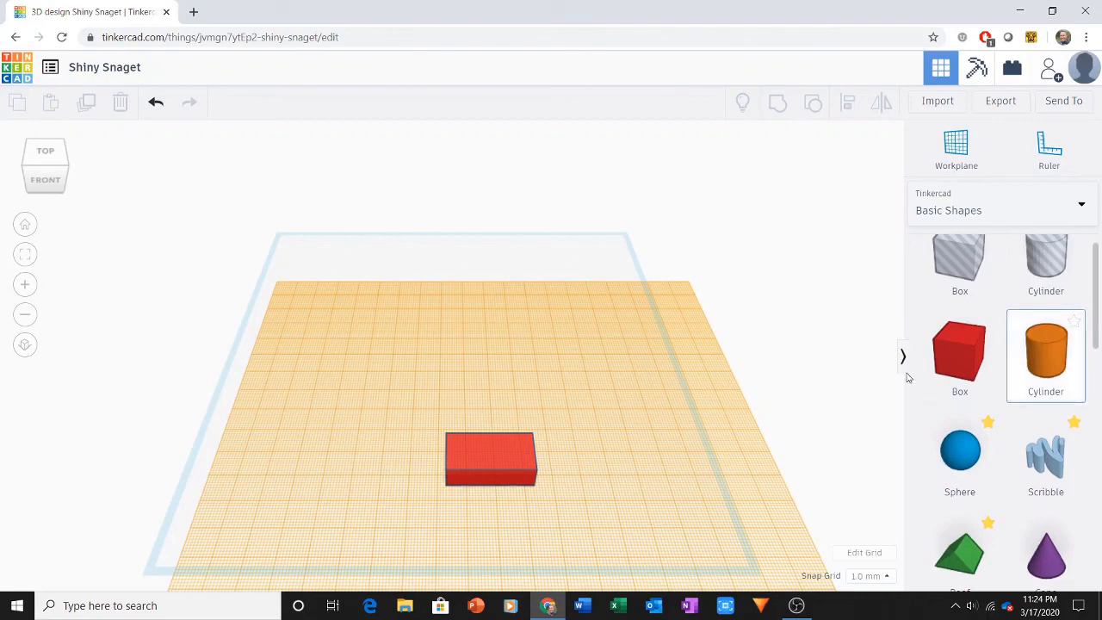
drag(1037, 358, 452, 510)
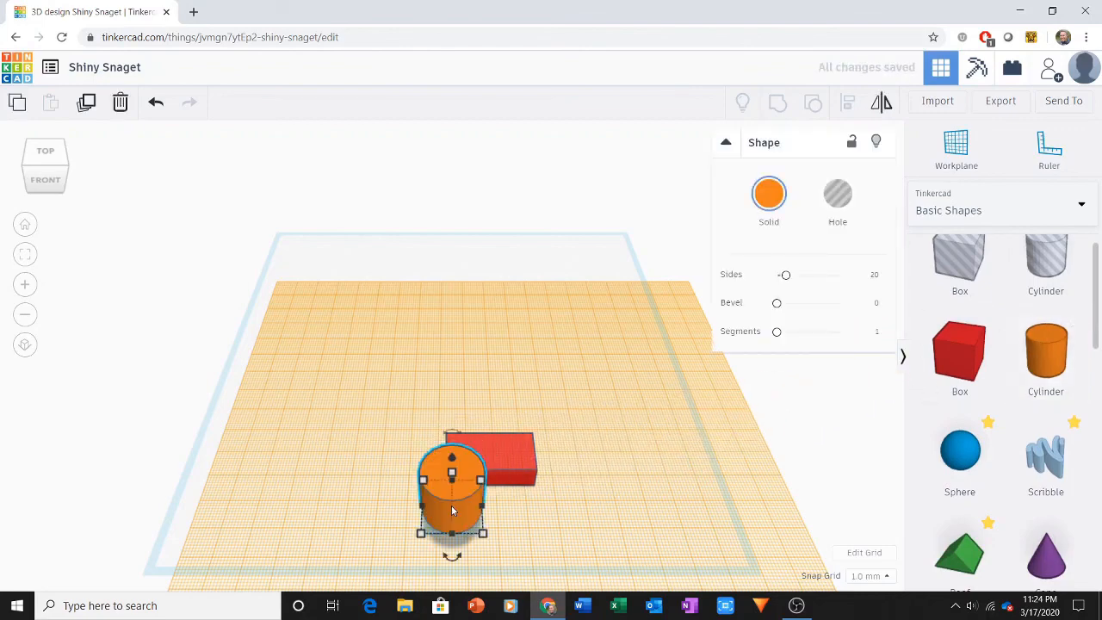
click(484, 534)
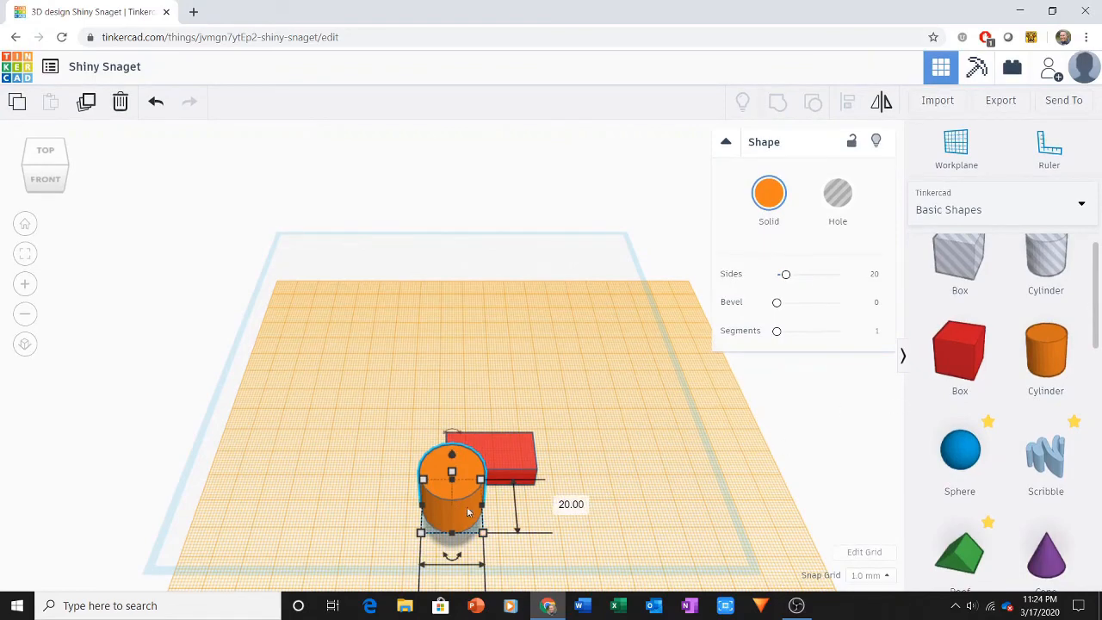
drag(467, 512, 336, 472)
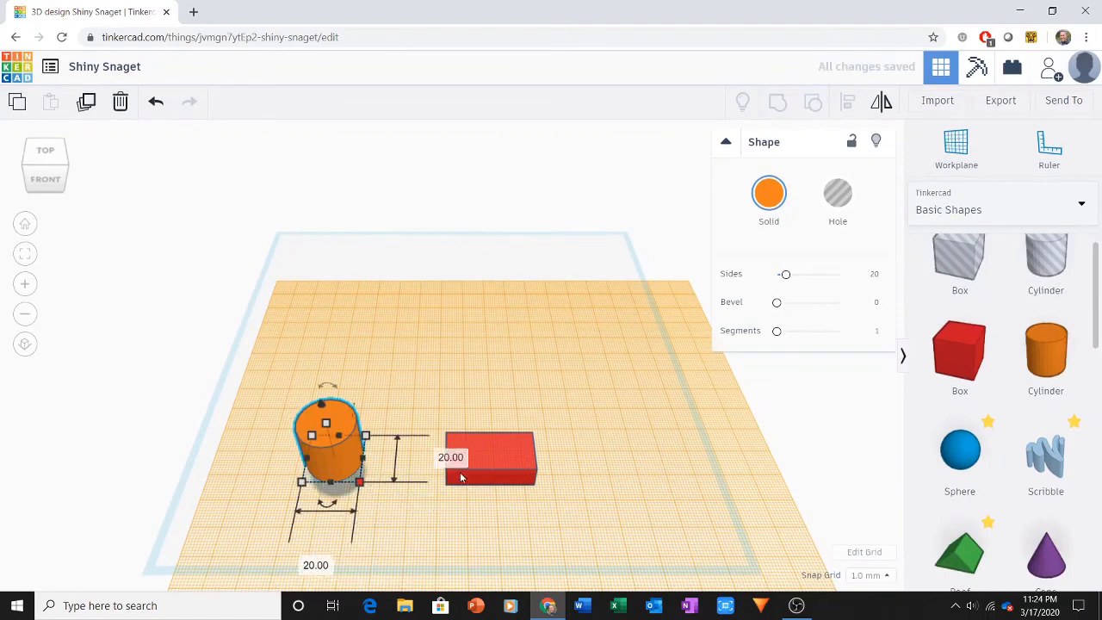
Step: Set the cylinder's footprint to 4.84 by 4.84 mm
click(451, 457)
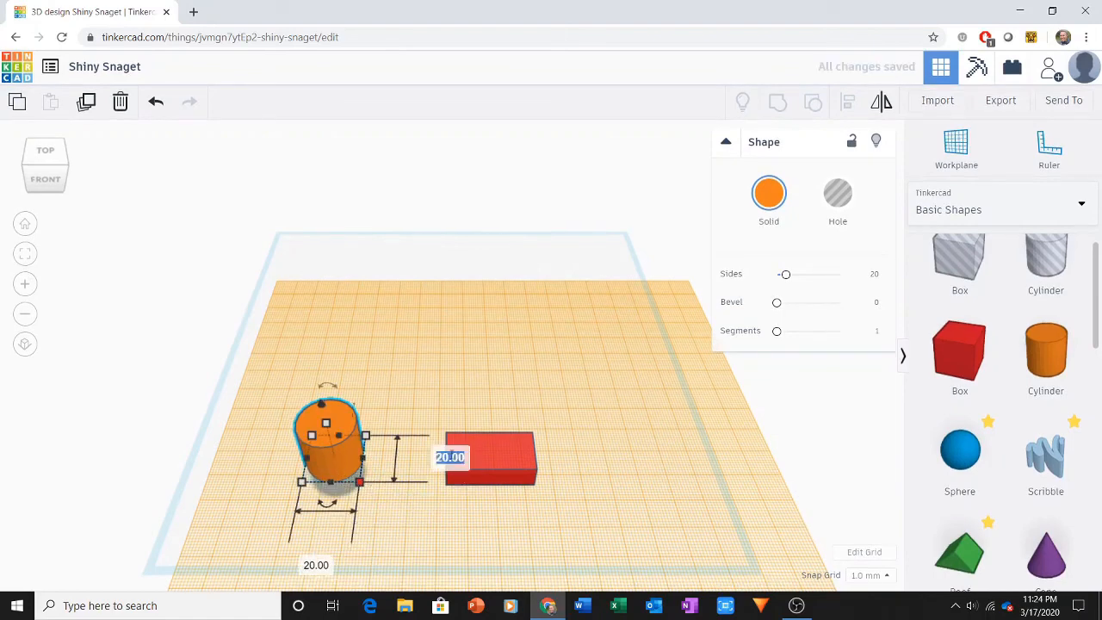
text(4)
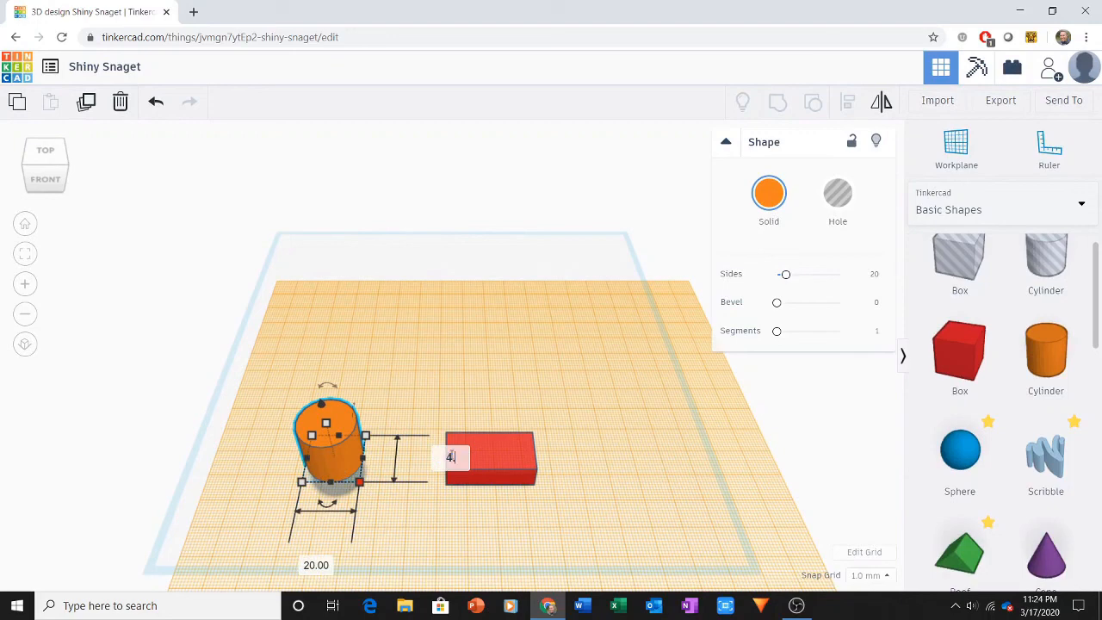
text(.84)
click(318, 564)
text(4.84)
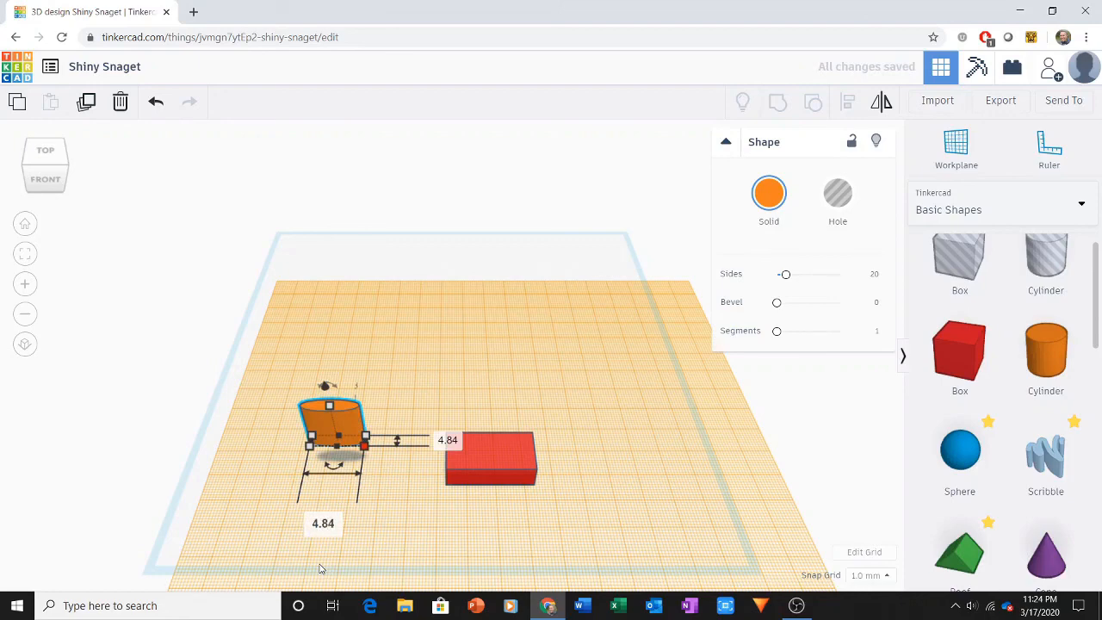
key(Return)
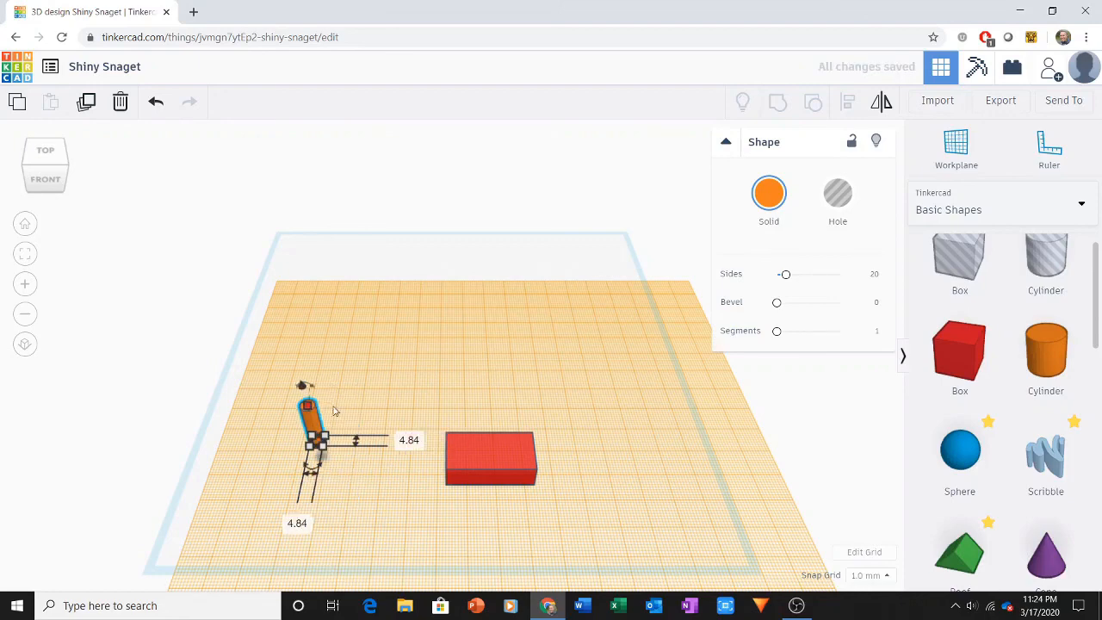
Step: Set the cylinder's height to 1.8 mm to form a flat stud
mouse_move(310, 408)
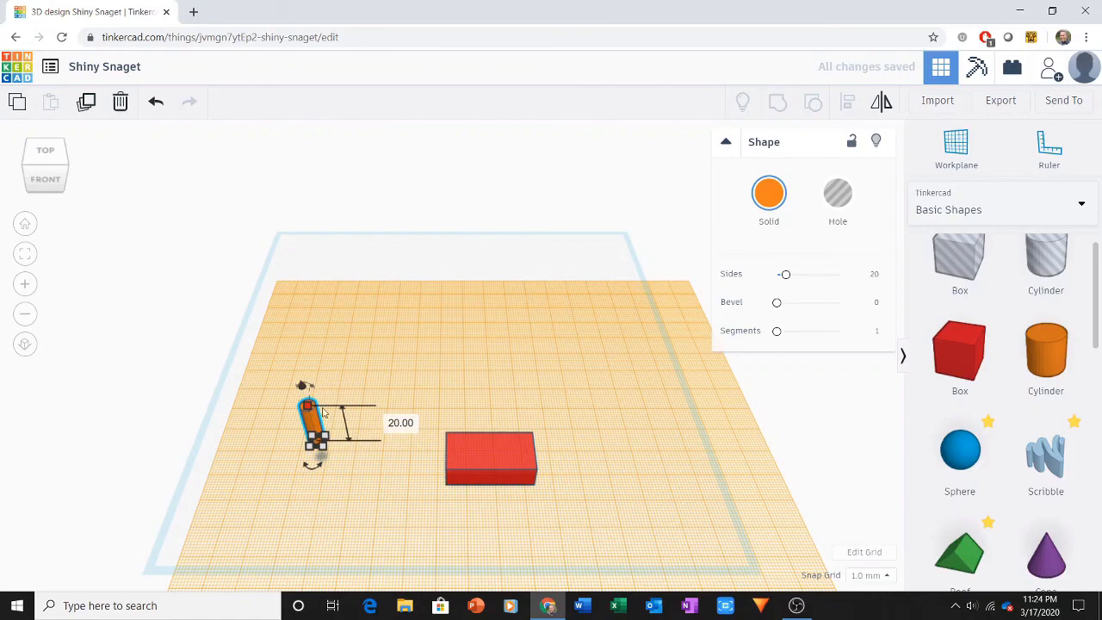
click(401, 425)
text(1.8)
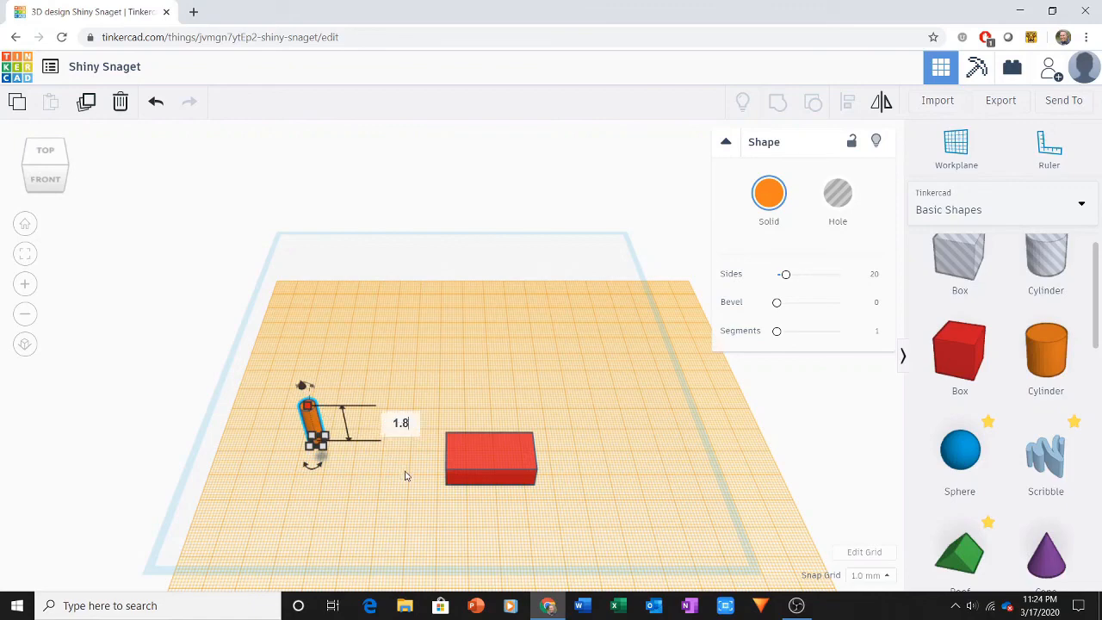
key(Return)
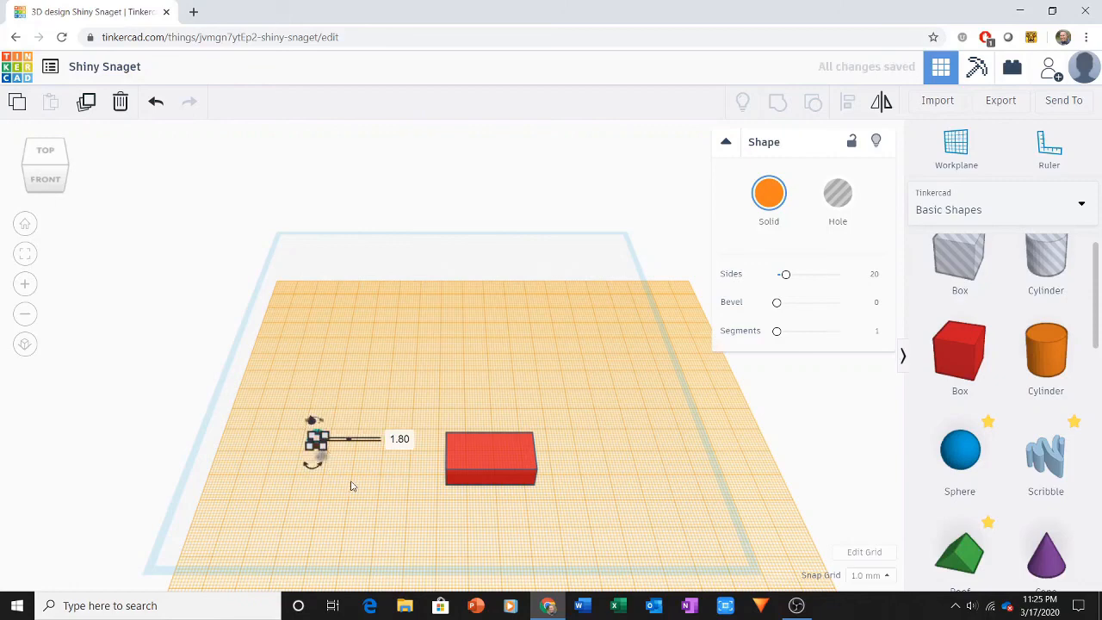
Step: Move the stud about 12 mm to the right and 37 mm forward on the workplane, then deselect it
click(351, 487)
drag(327, 462, 338, 540)
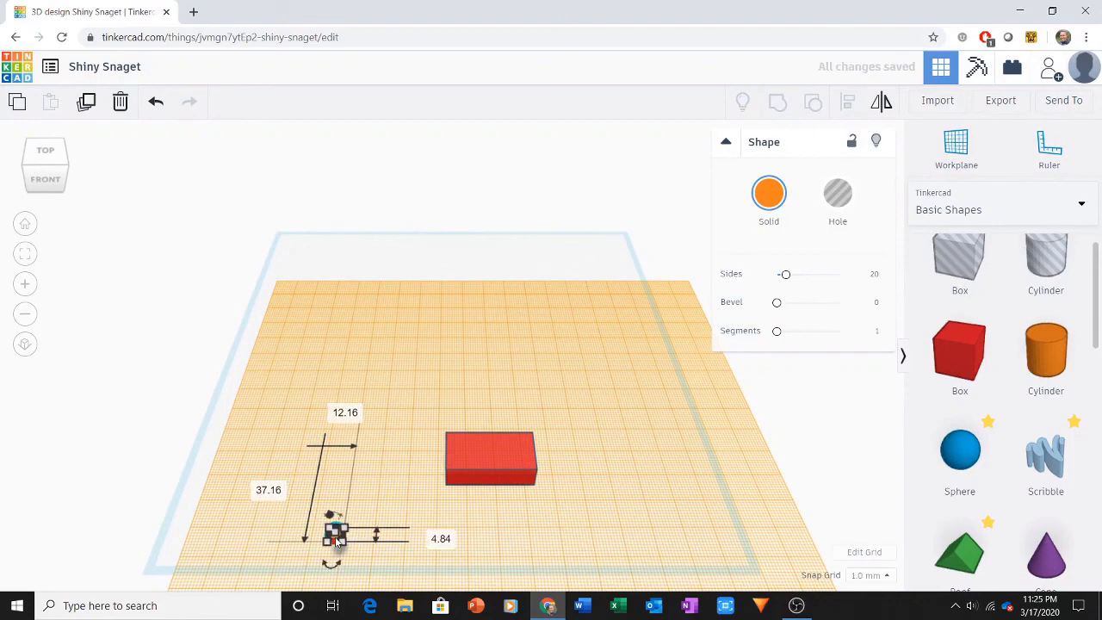
click(394, 497)
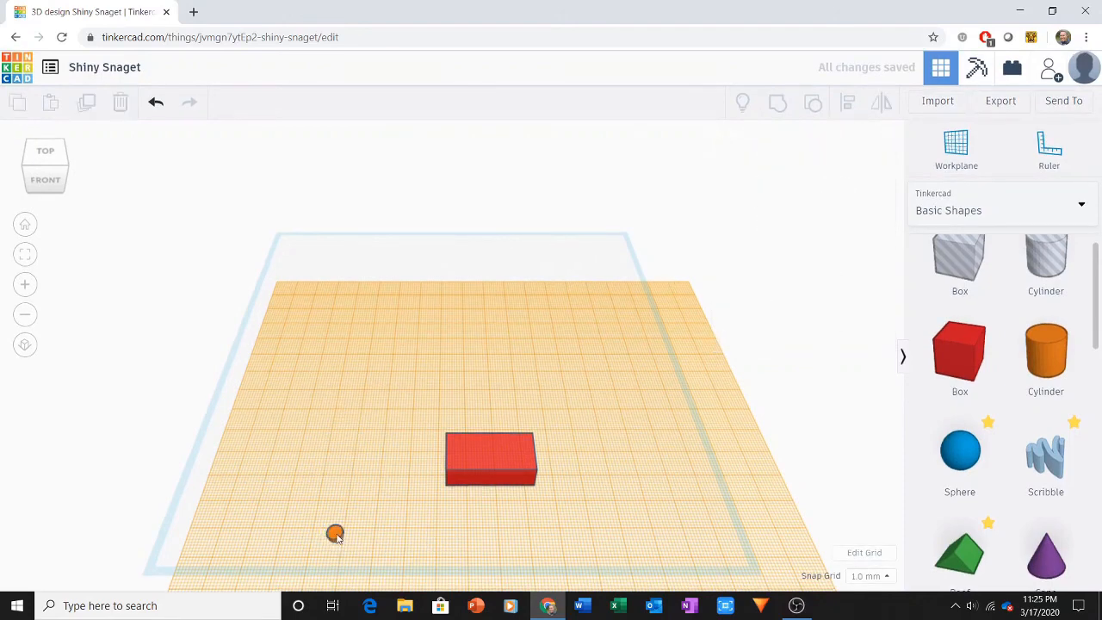
Step: Duplicate the stud, move the copy straight back until a small gap separates them, and group the pair
click(337, 537)
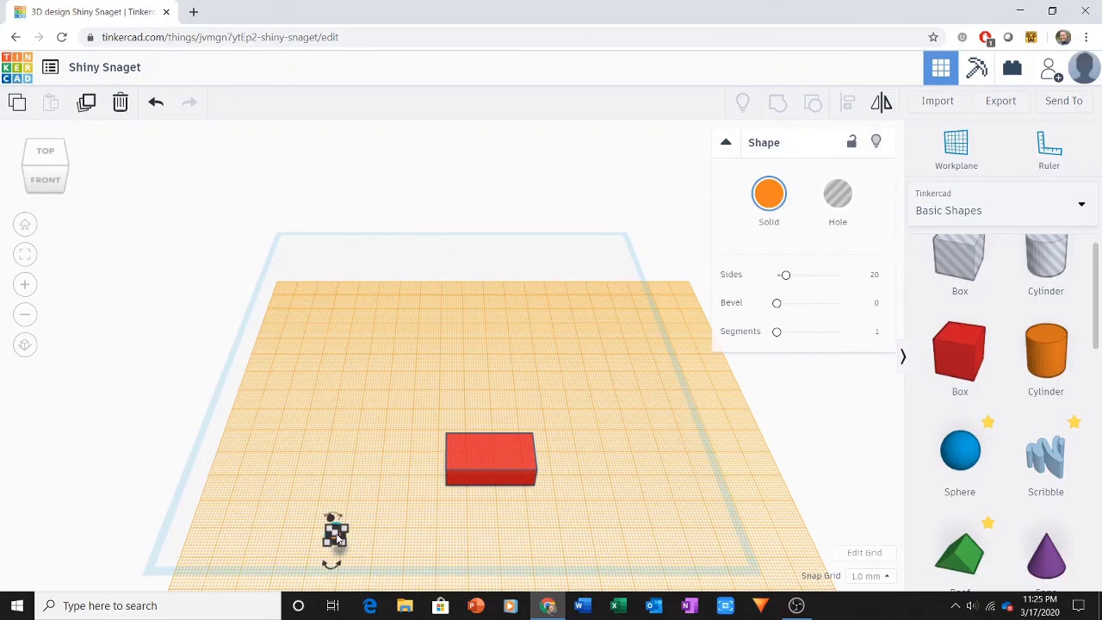
click(86, 104)
key(Up)
key(Up)
key(Up)
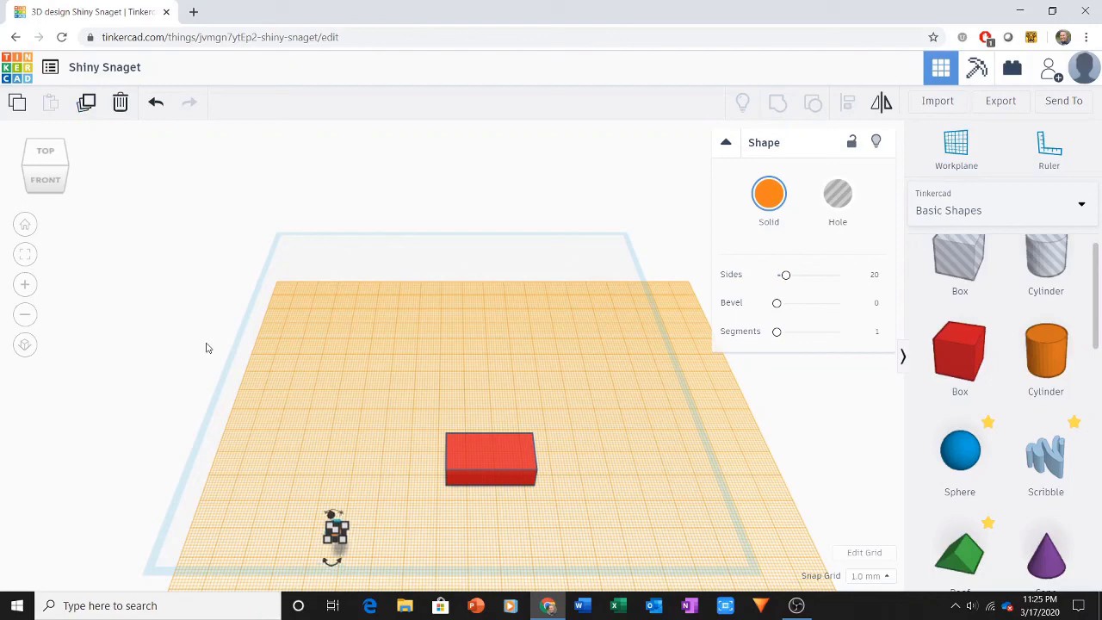
key(Up)
key(Up)
key(Up)
key(Up)
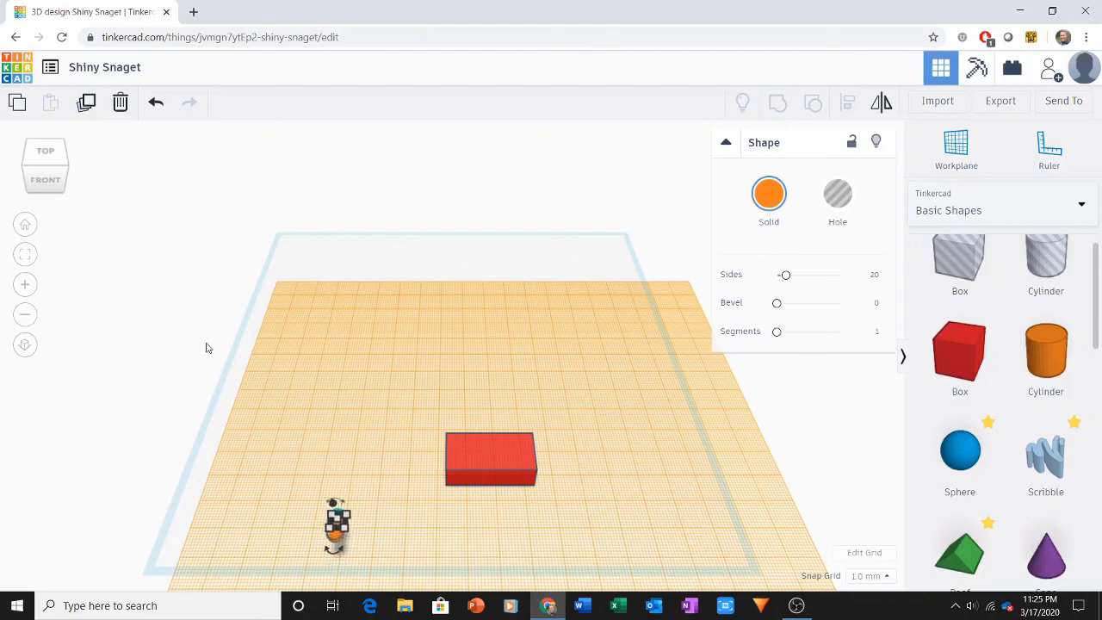
key(Up)
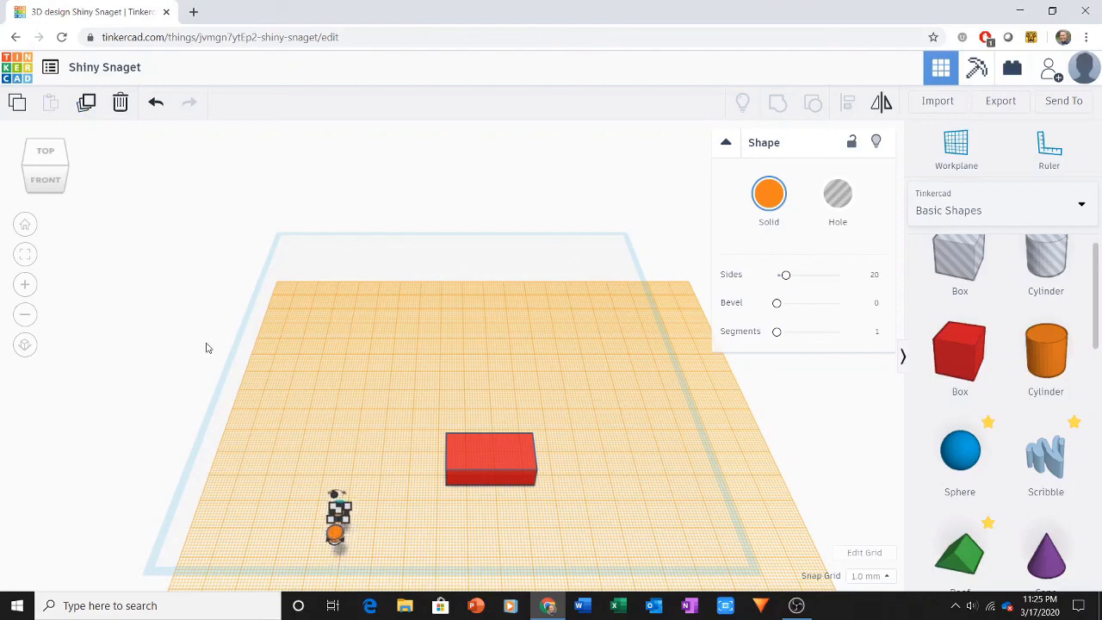
drag(315, 481, 348, 551)
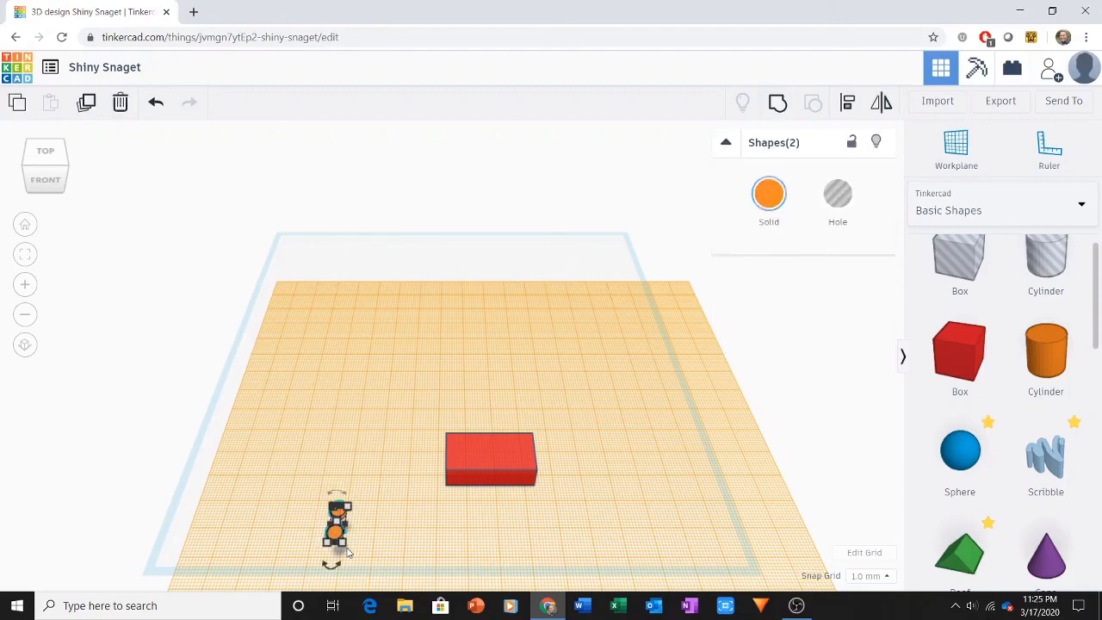
click(778, 105)
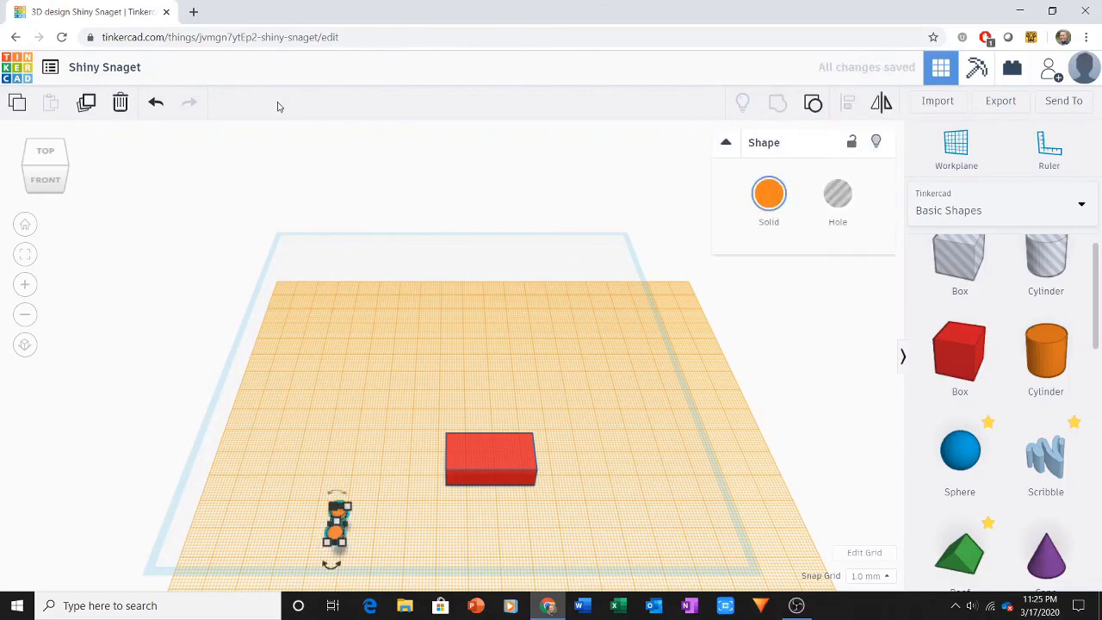
Step: Duplicate the stud pair, move the copy right to make a two-by-two arrangement, and group the four studs
click(84, 113)
key(Right)
key(Right)
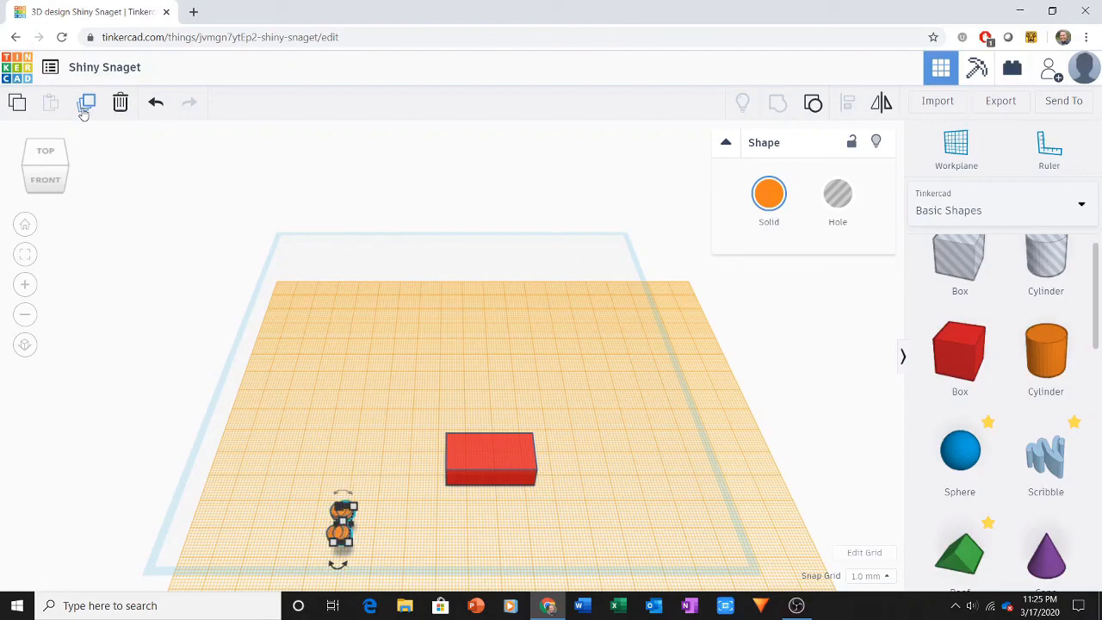
key(Right)
key(Right)
key(Right)
key(Right)
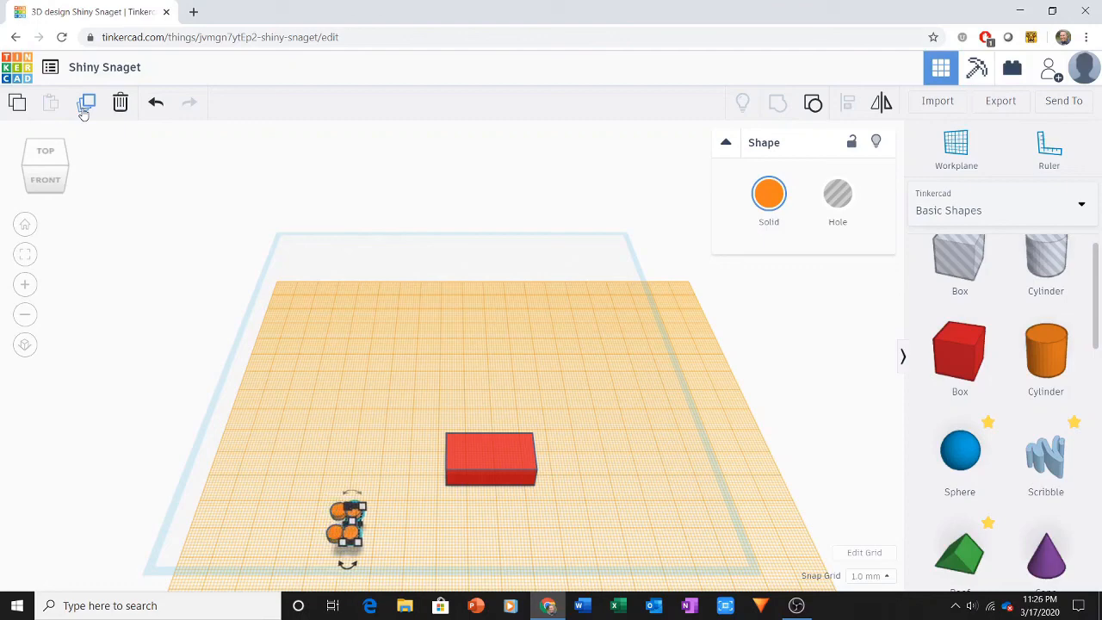
key(Right)
key(Right)
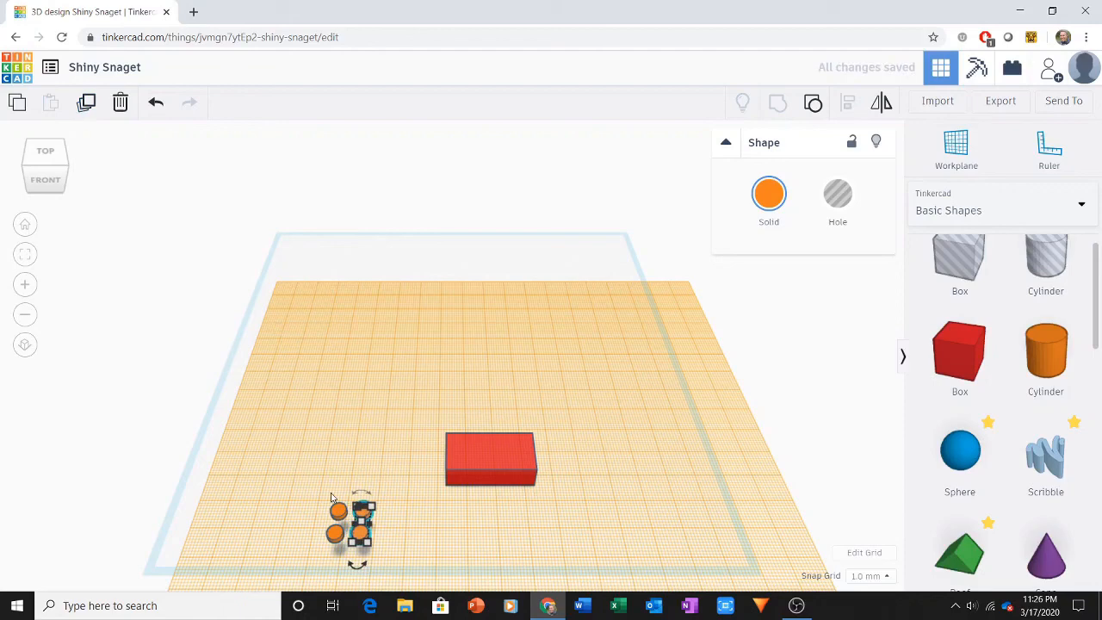
drag(317, 493, 375, 564)
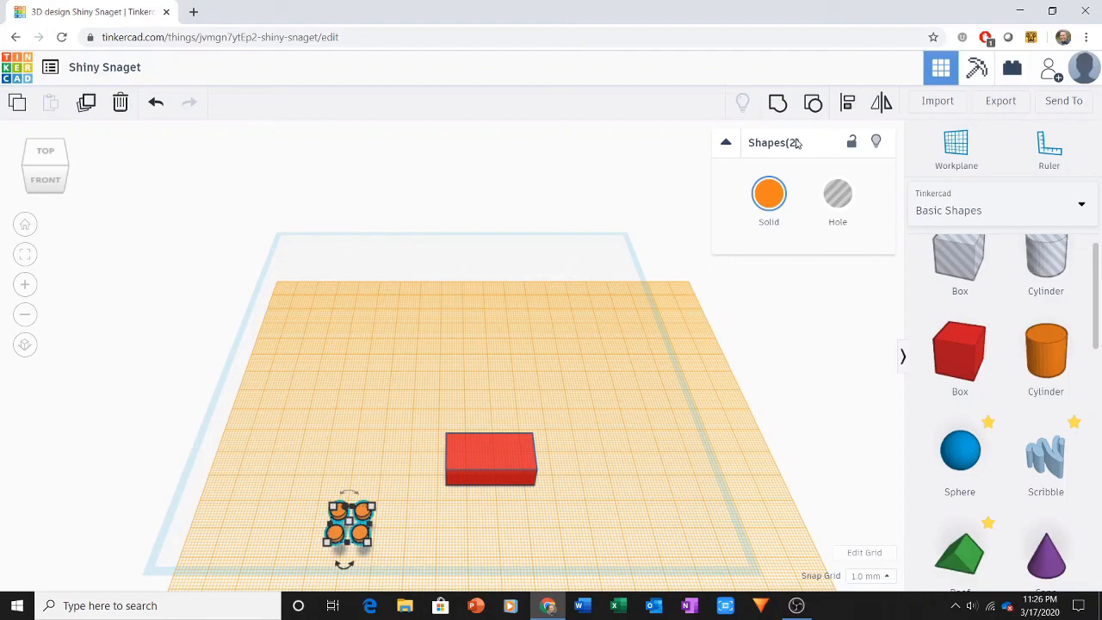
click(777, 105)
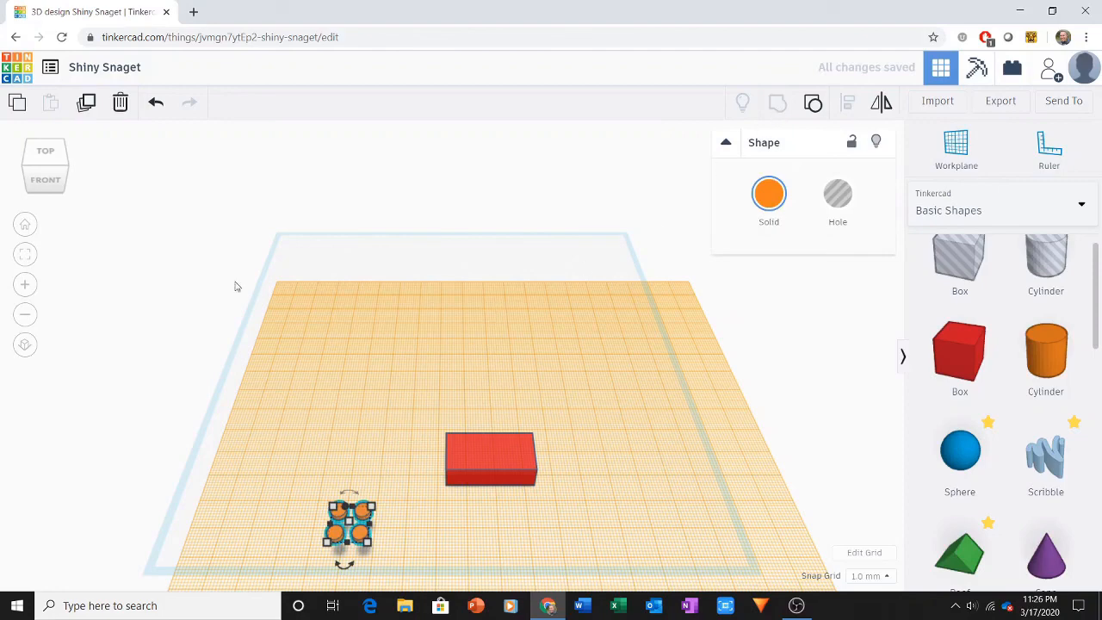
Step: Duplicate the four-stud group and move the copy right to make an evenly spaced two-by-four arrangement
click(87, 103)
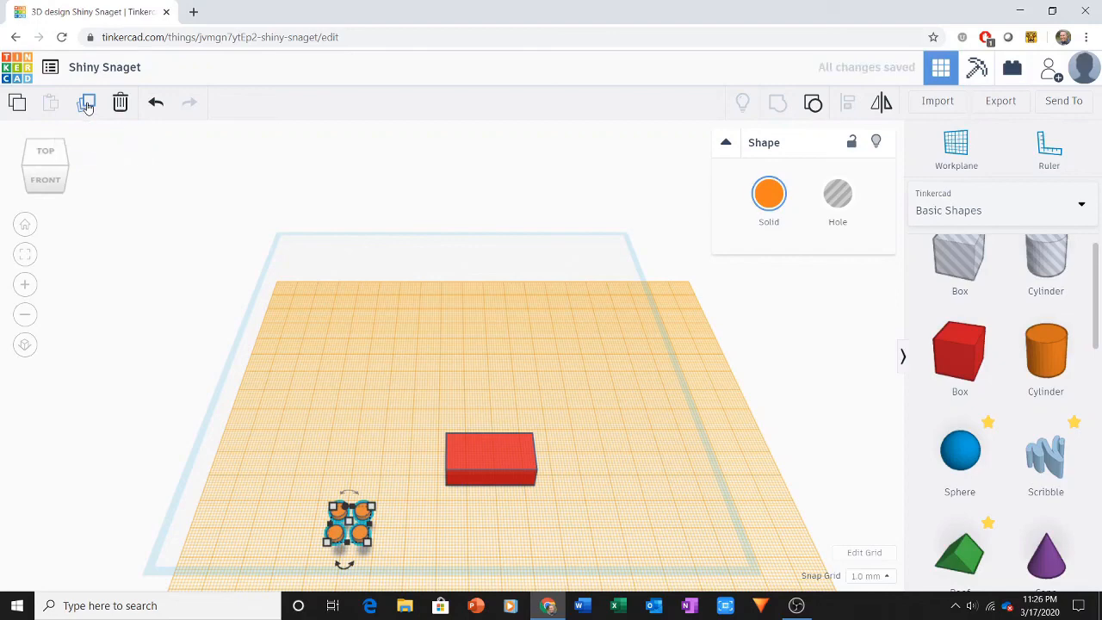
key(Right)
key(Right)
key(Right)
key(Right)
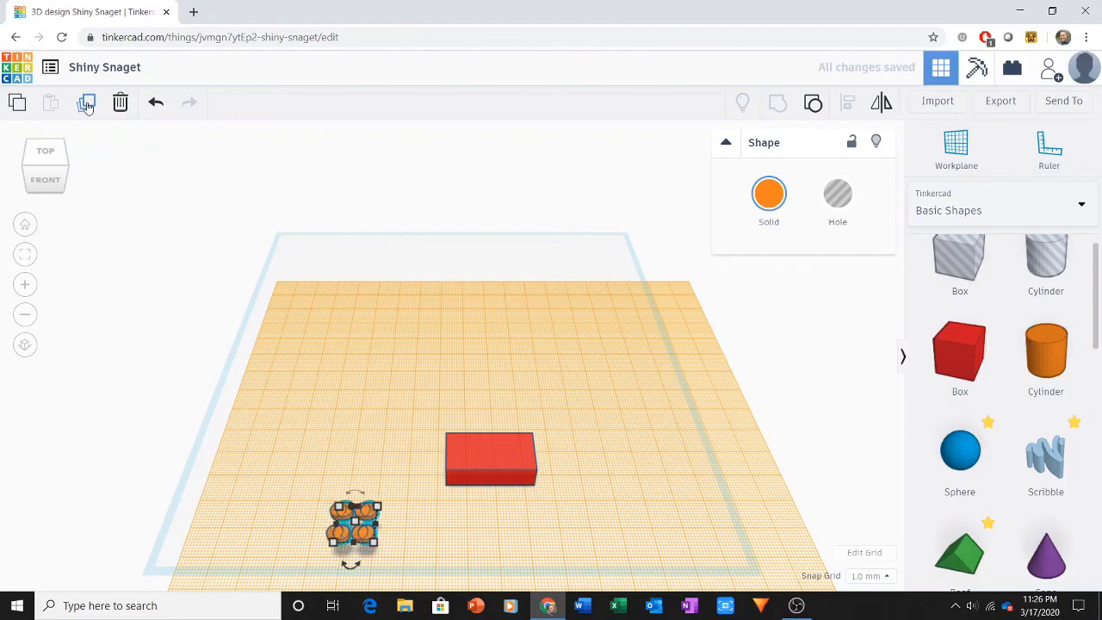
key(Right)
key(Right)
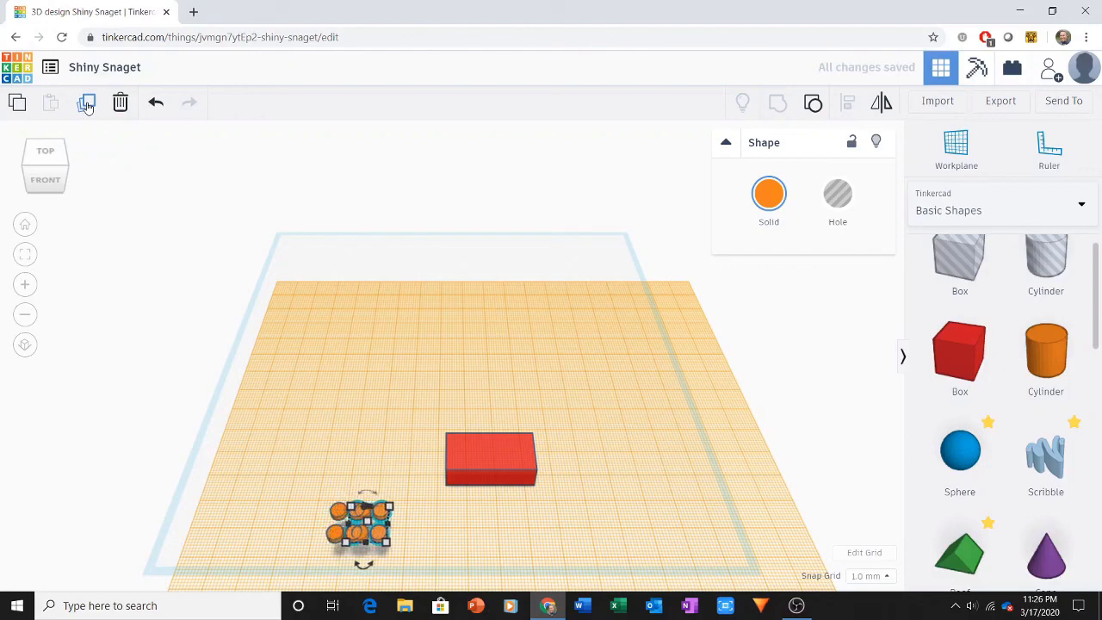
key(Right)
key(Right)
key(Right)
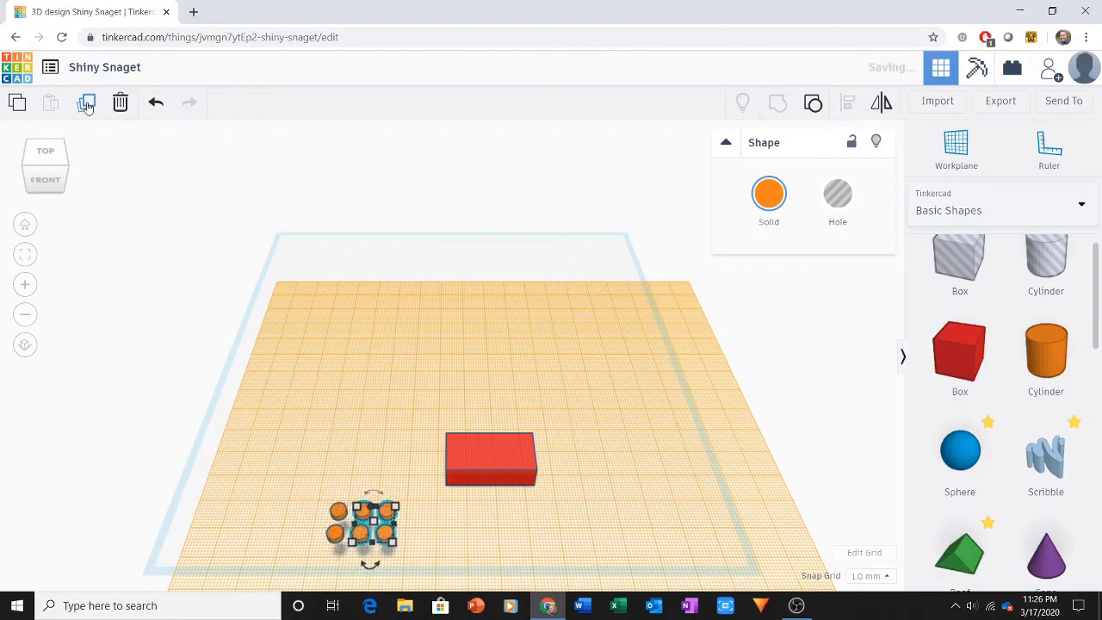
key(Right)
key(Right)
key(Right)
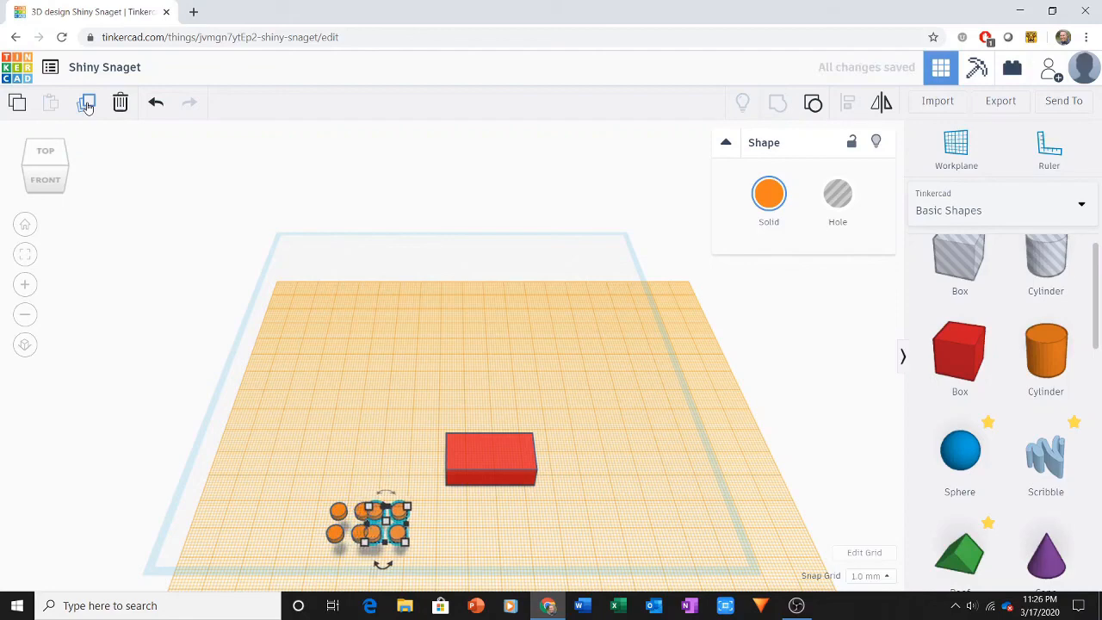
key(Right)
key(Right)
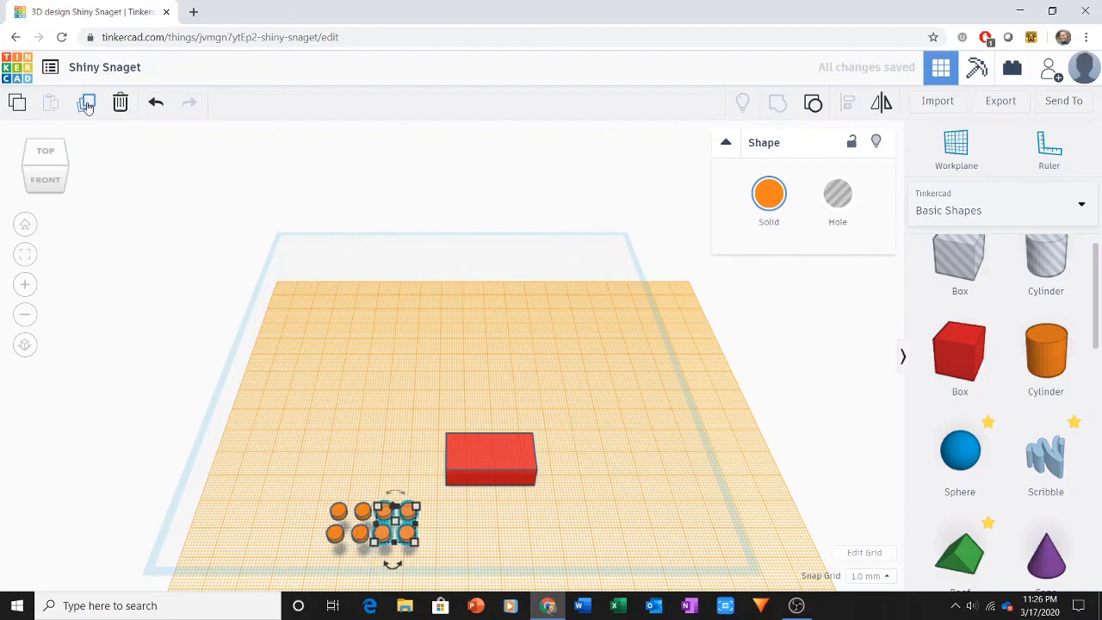
key(Right)
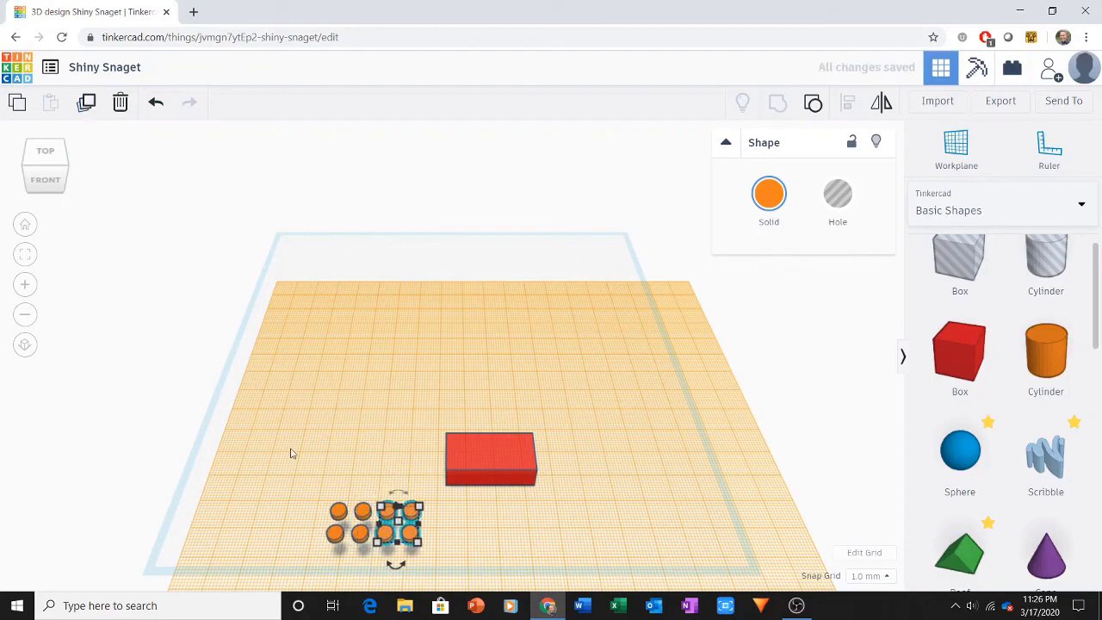
Step: Group all eight studs into one object and move it slightly back, beside the brick
drag(296, 467, 429, 575)
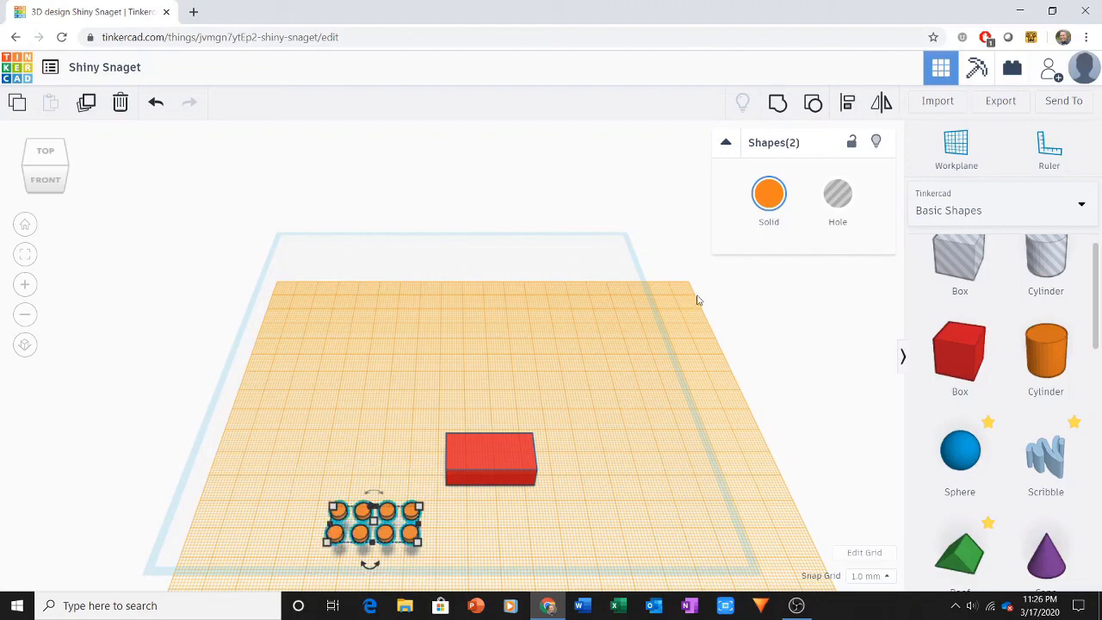
click(775, 114)
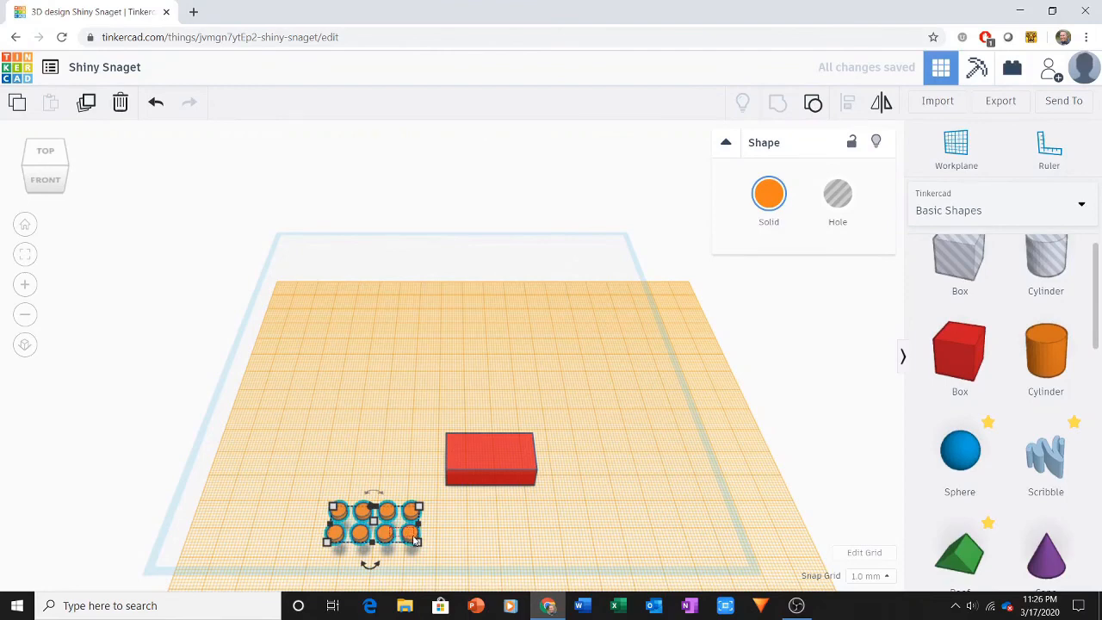
click(484, 522)
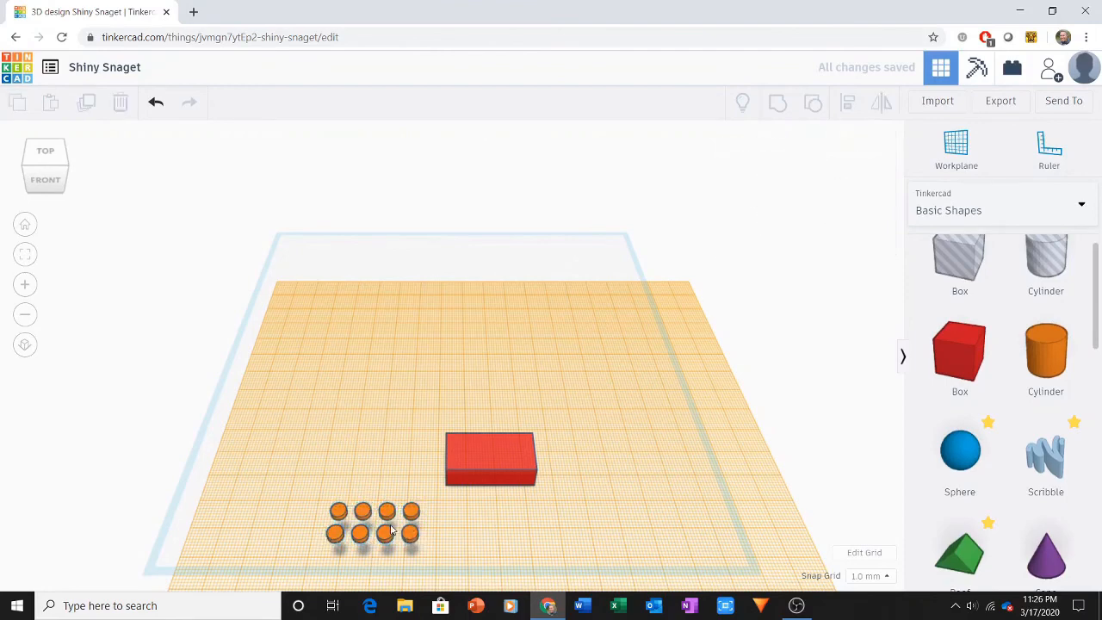
click(413, 536)
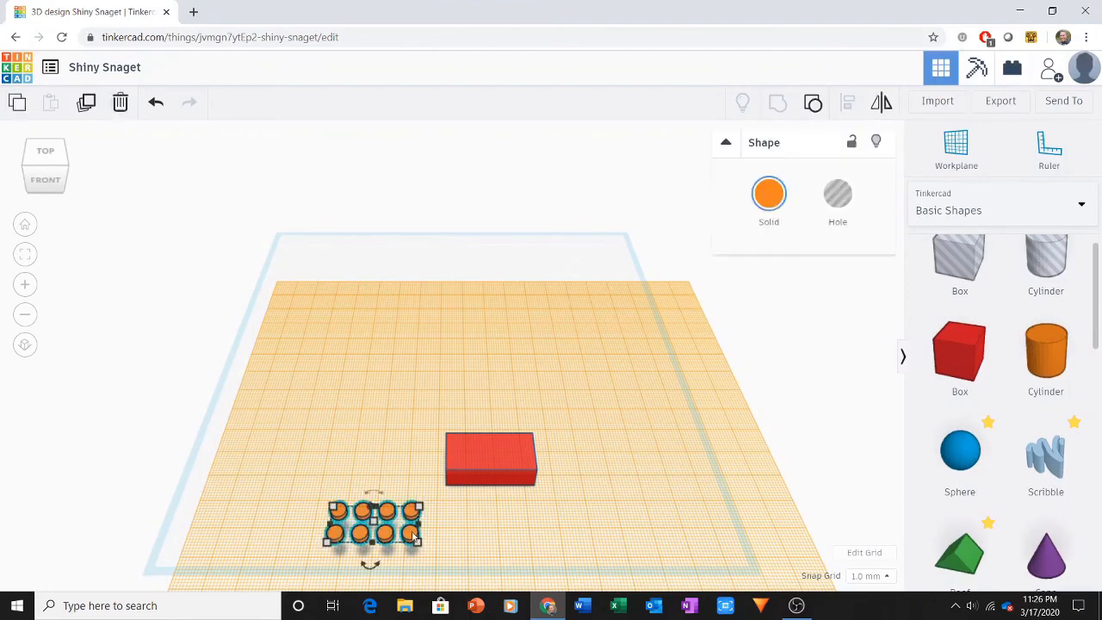
drag(413, 535, 411, 507)
click(306, 411)
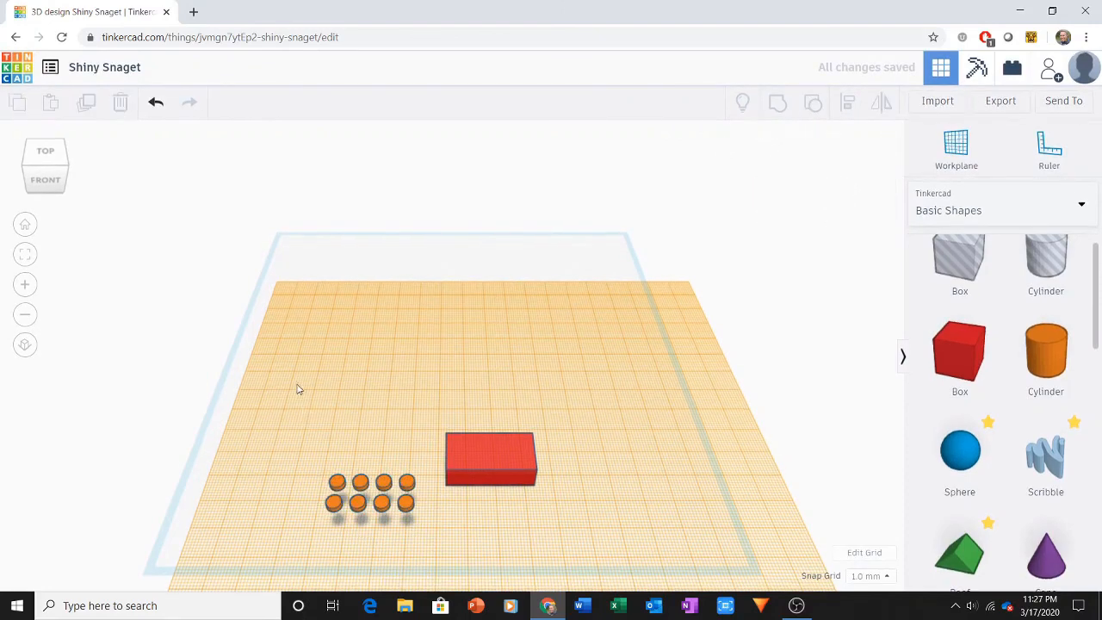
Step: Centre the eight-stud group and the brick on each other in both horizontal directions, and group them into one solid object
drag(297, 386, 535, 531)
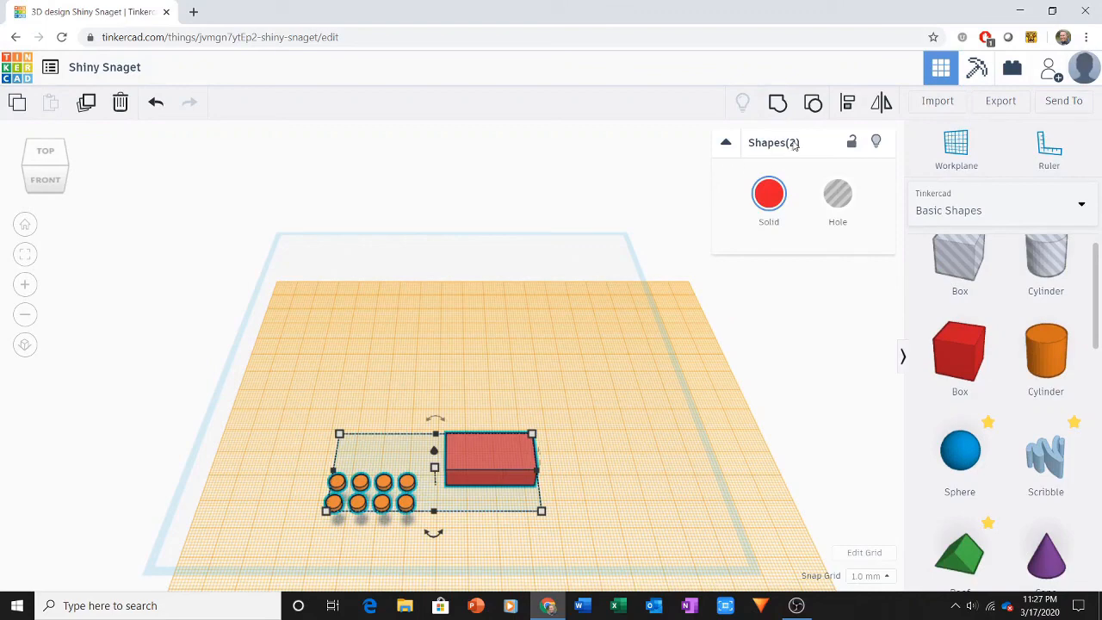
click(848, 104)
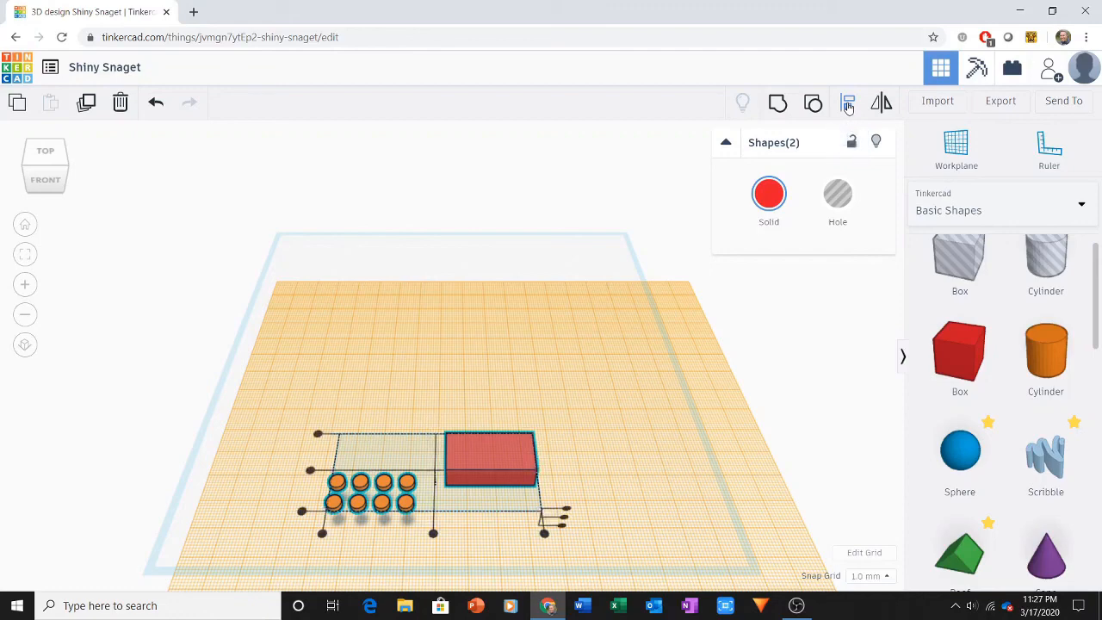
click(311, 471)
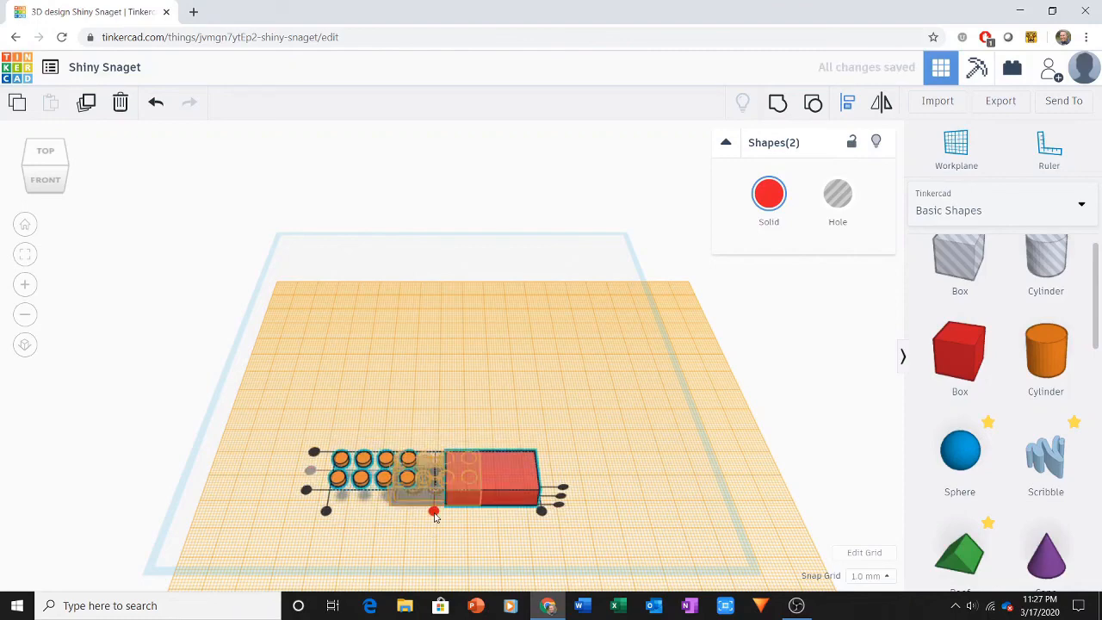
click(434, 512)
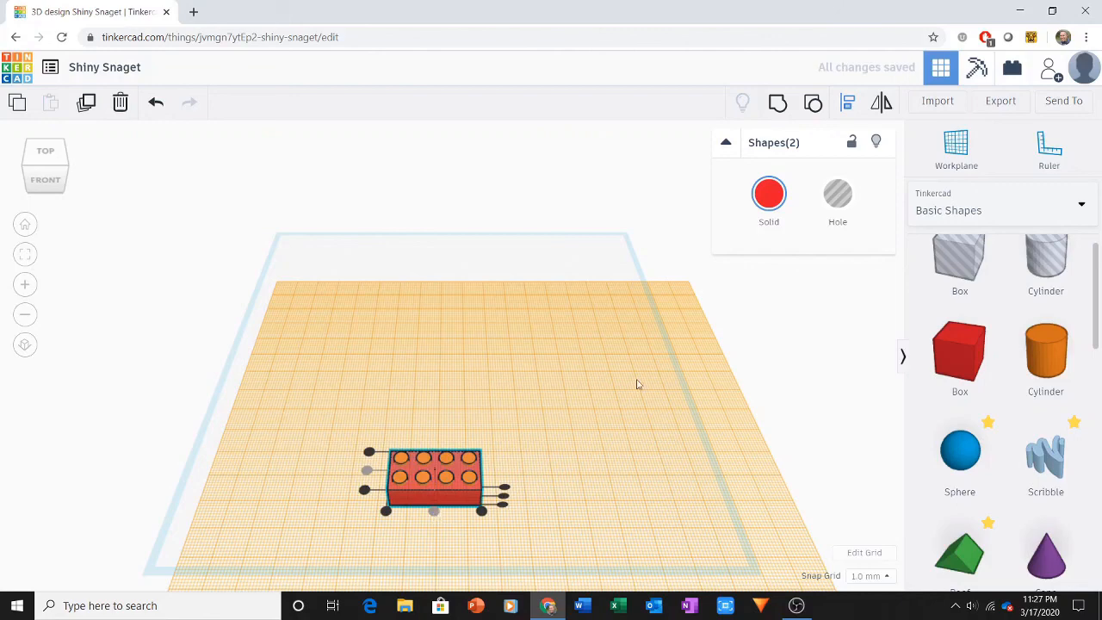
click(780, 104)
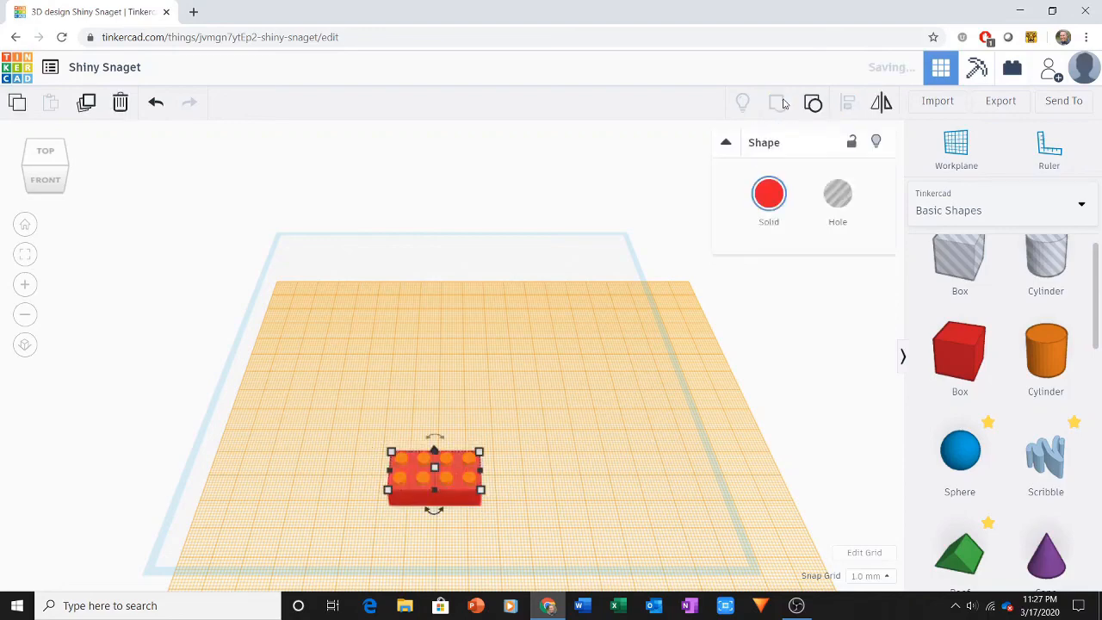
click(611, 422)
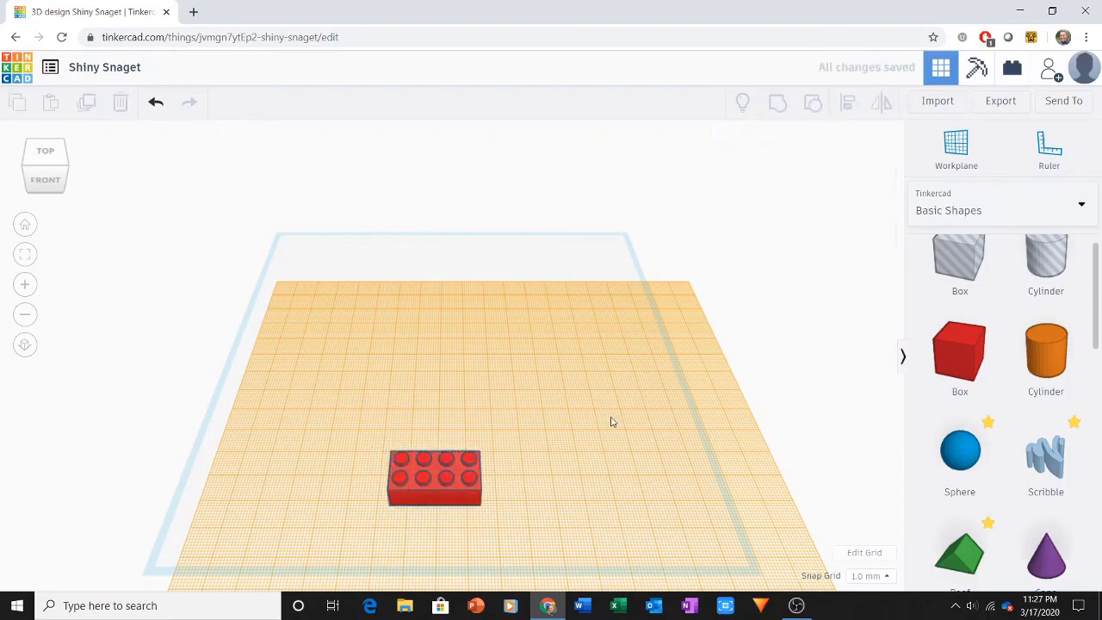
Step: Reset the workplane from the raised brick-top plane to the default base plane
click(956, 150)
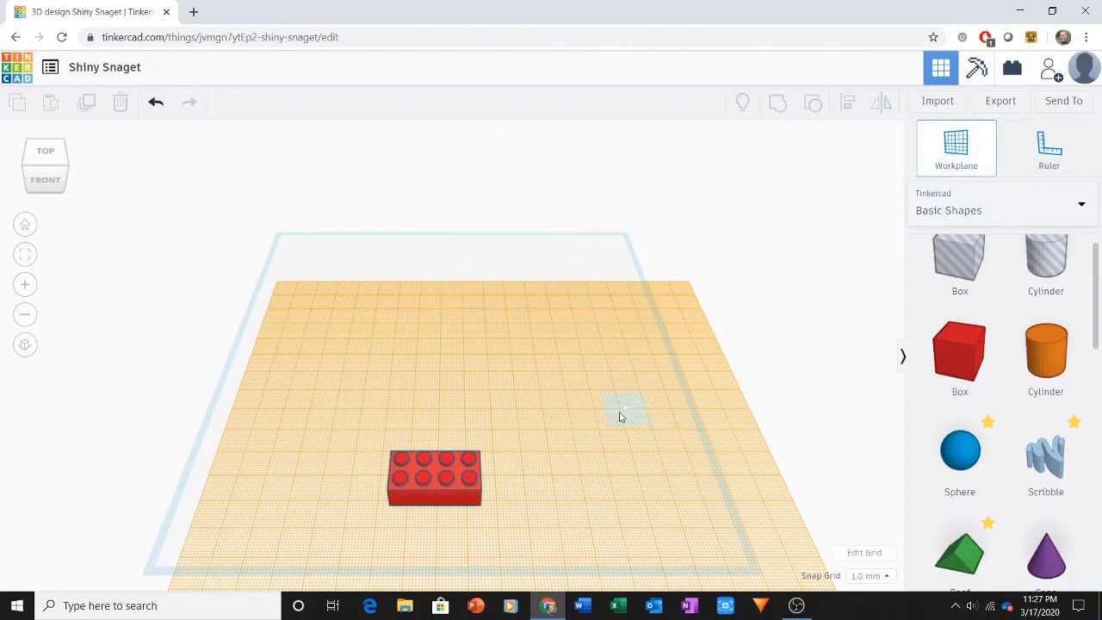
click(568, 381)
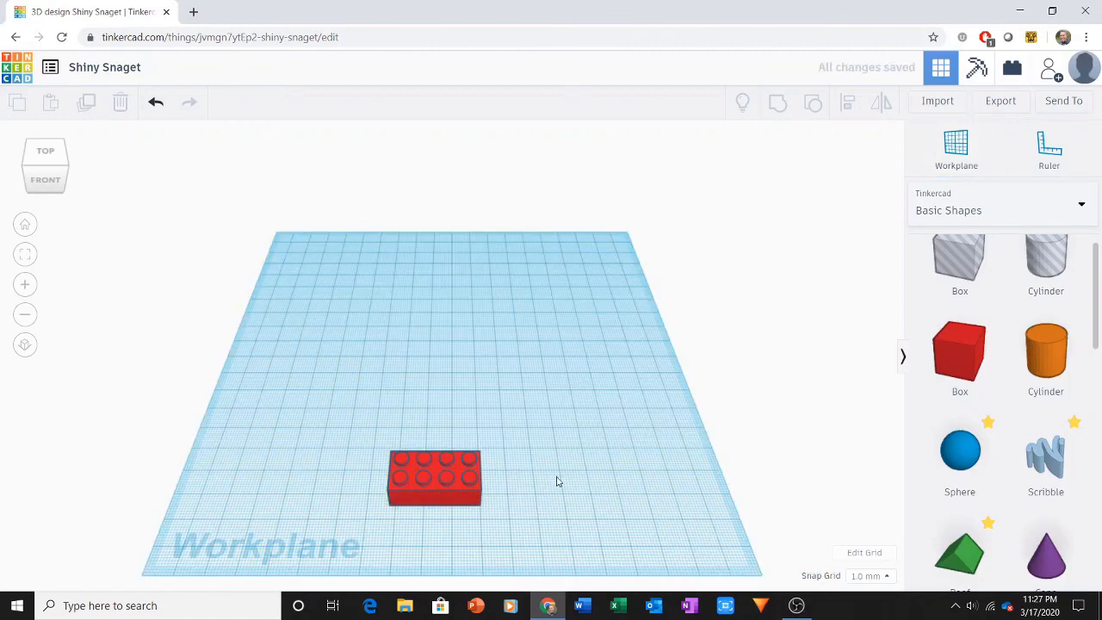
mouse_move(556, 481)
right_down()
mouse_move(541, 298)
mouse_move(564, 472)
right_up()
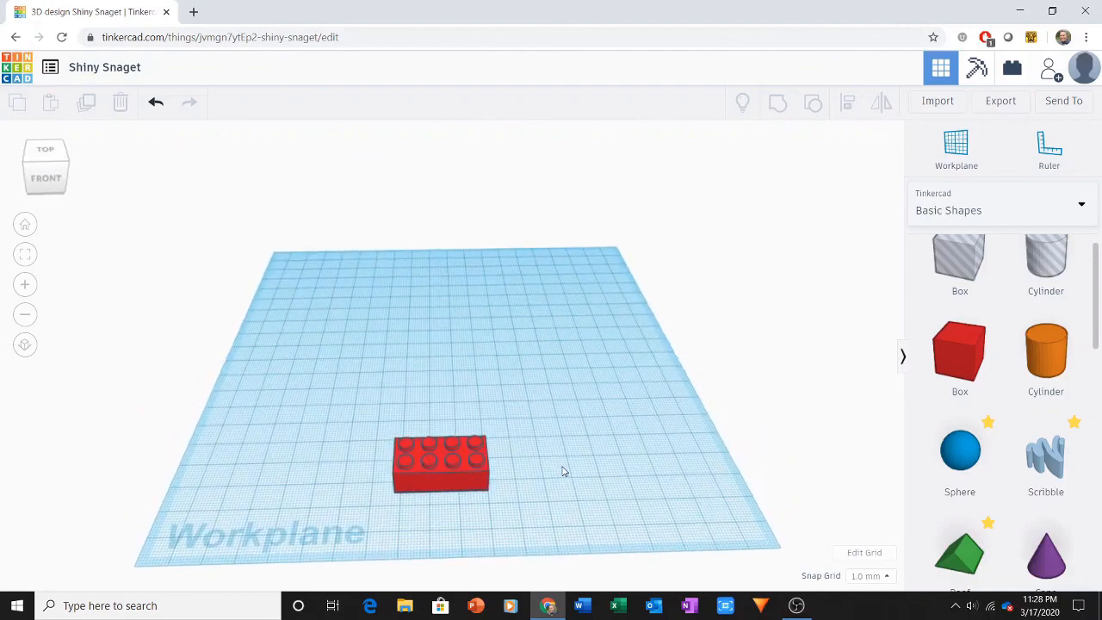